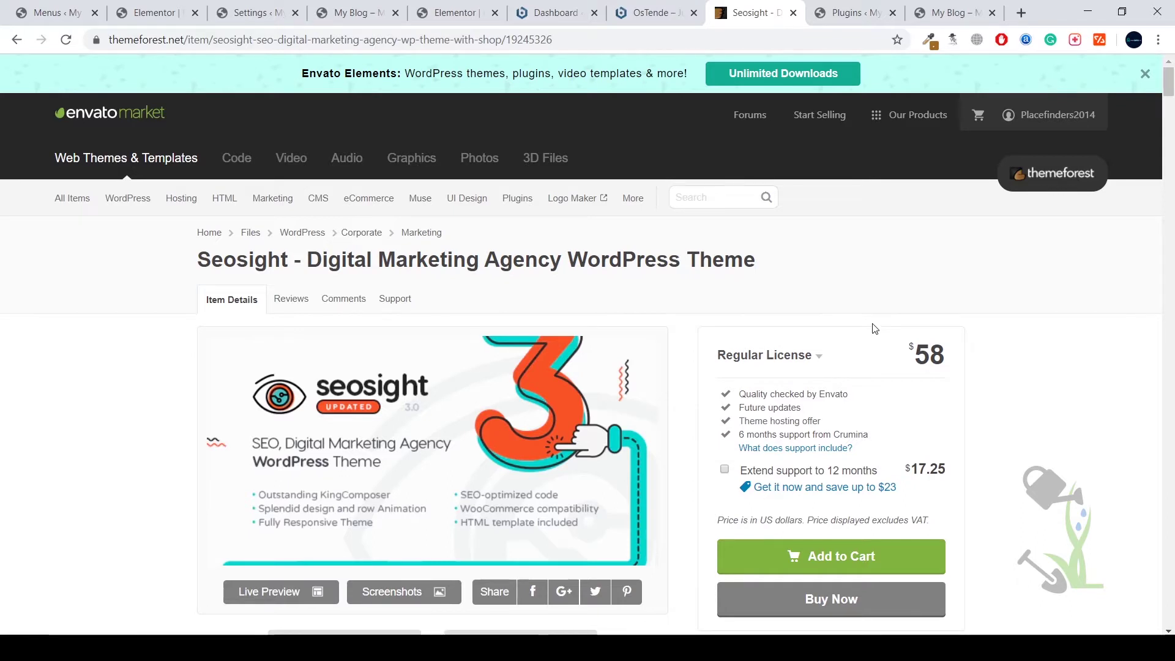
Launch the Seosight Live Preview from its ThemeForest item page in a new tab
{"action": "scroll", "coordinate": [874, 329], "scroll_direction": "down", "scroll_amount": 7}
{"action": "scroll", "coordinate": [856, 329], "scroll_direction": "down", "scroll_amount": 2}
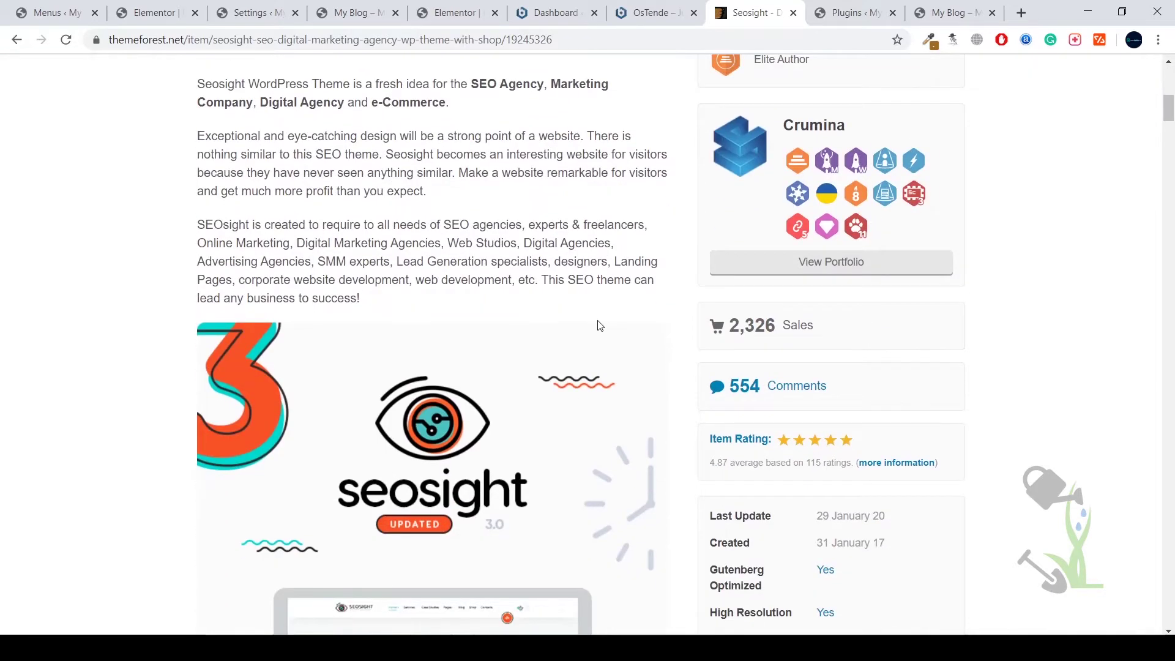
{"action": "scroll", "coordinate": [598, 334], "scroll_direction": "up", "scroll_amount": 6}
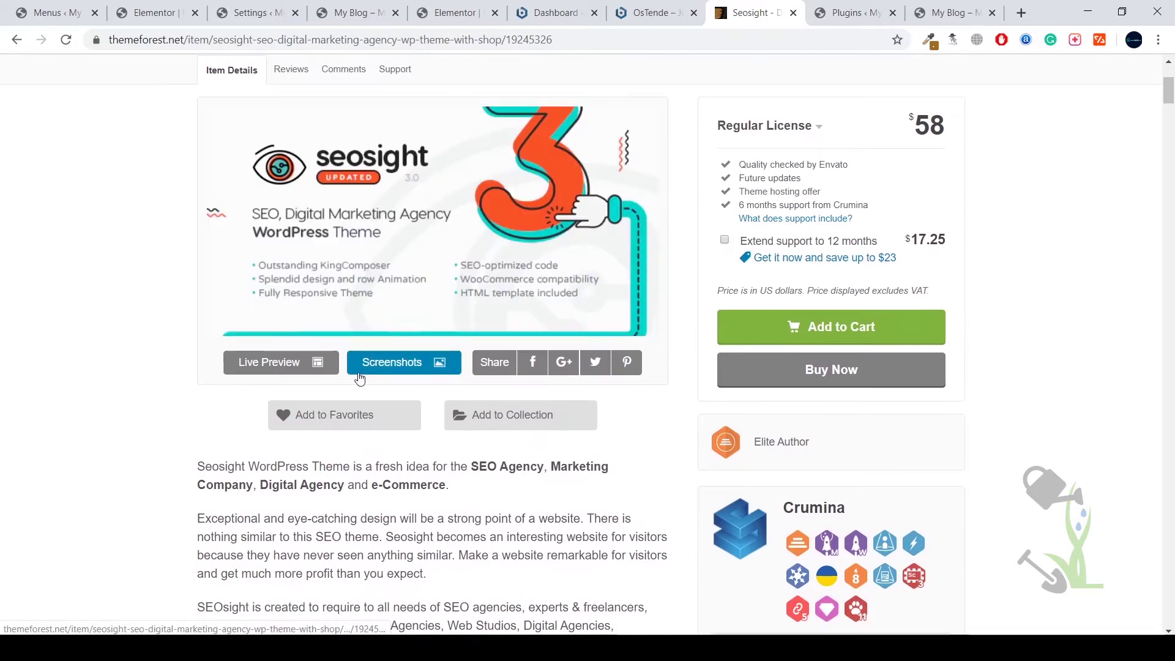
{"action": "left_click", "coordinate": [283, 370]}
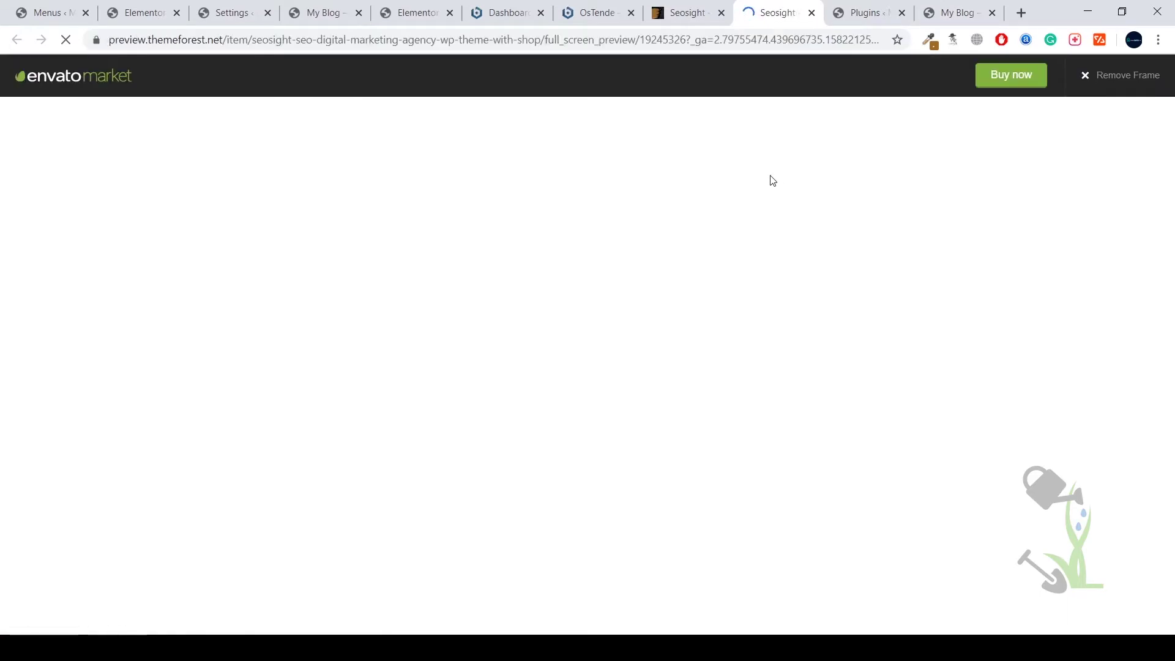
Scroll through the Seosight live demo site
{"action": "scroll", "coordinate": [735, 257], "scroll_direction": "down", "scroll_amount": 2}
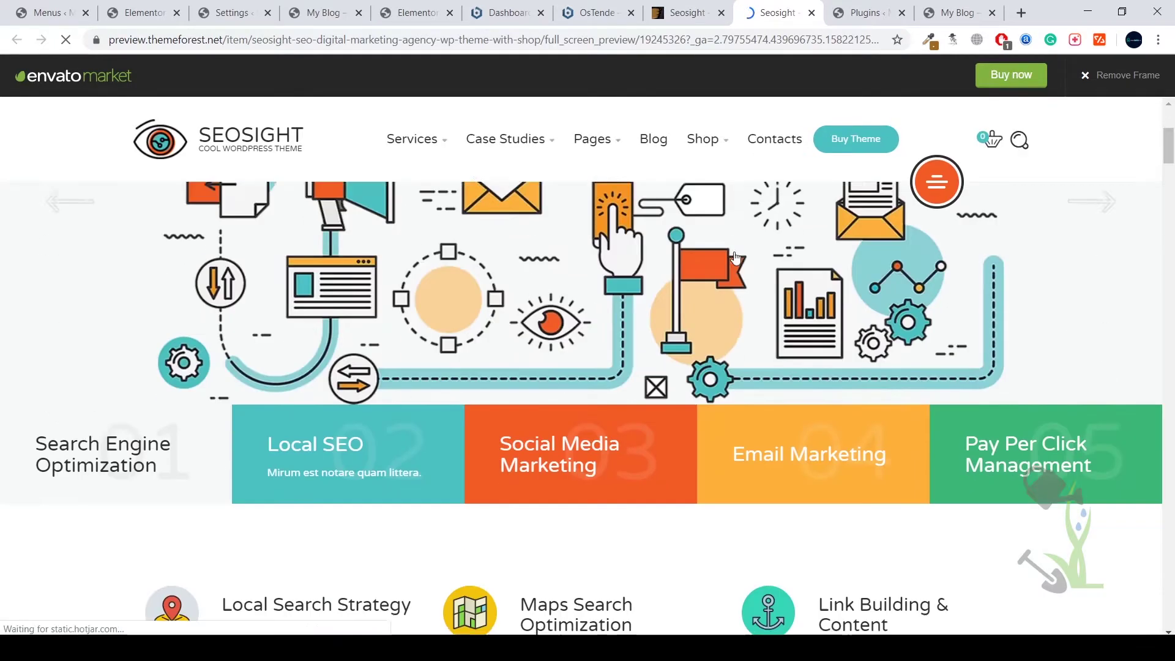
{"action": "scroll", "coordinate": [736, 257], "scroll_direction": "down", "scroll_amount": 20}
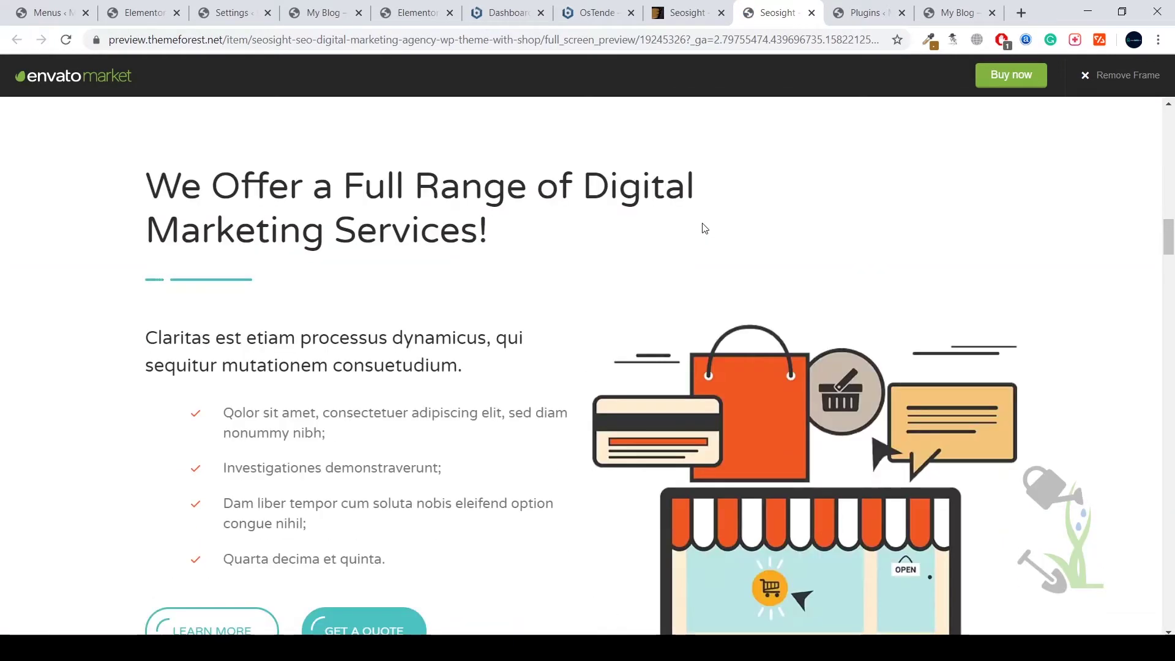
{"action": "scroll", "coordinate": [704, 228], "scroll_direction": "down", "scroll_amount": 15}
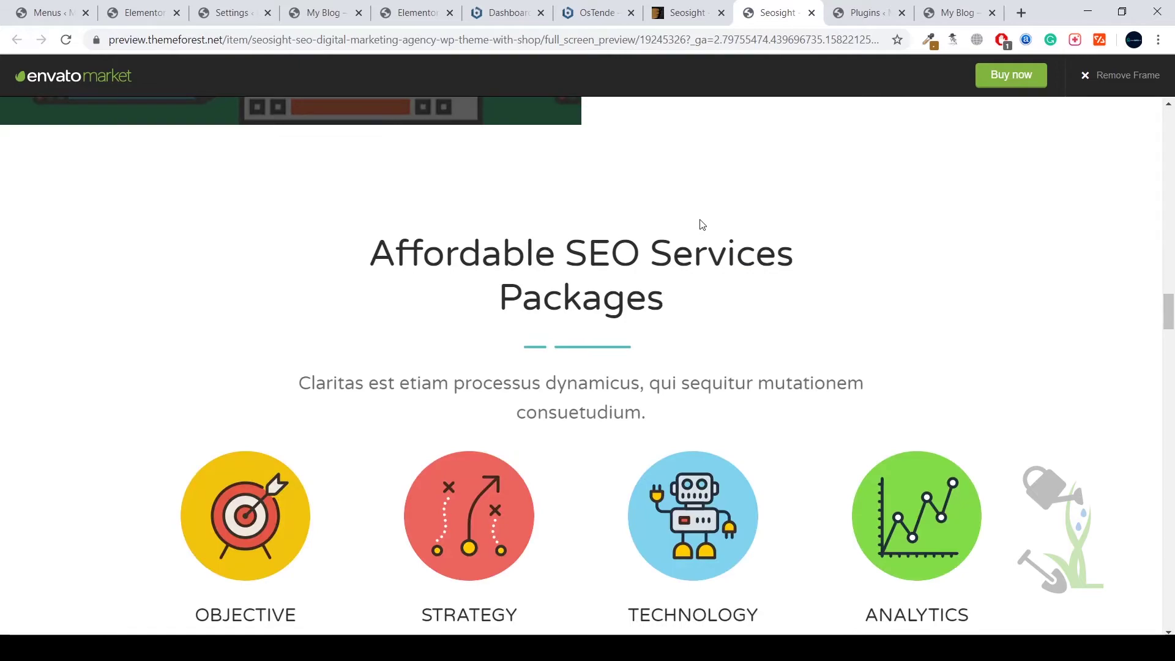
{"action": "scroll", "coordinate": [702, 224], "scroll_direction": "down", "scroll_amount": 12}
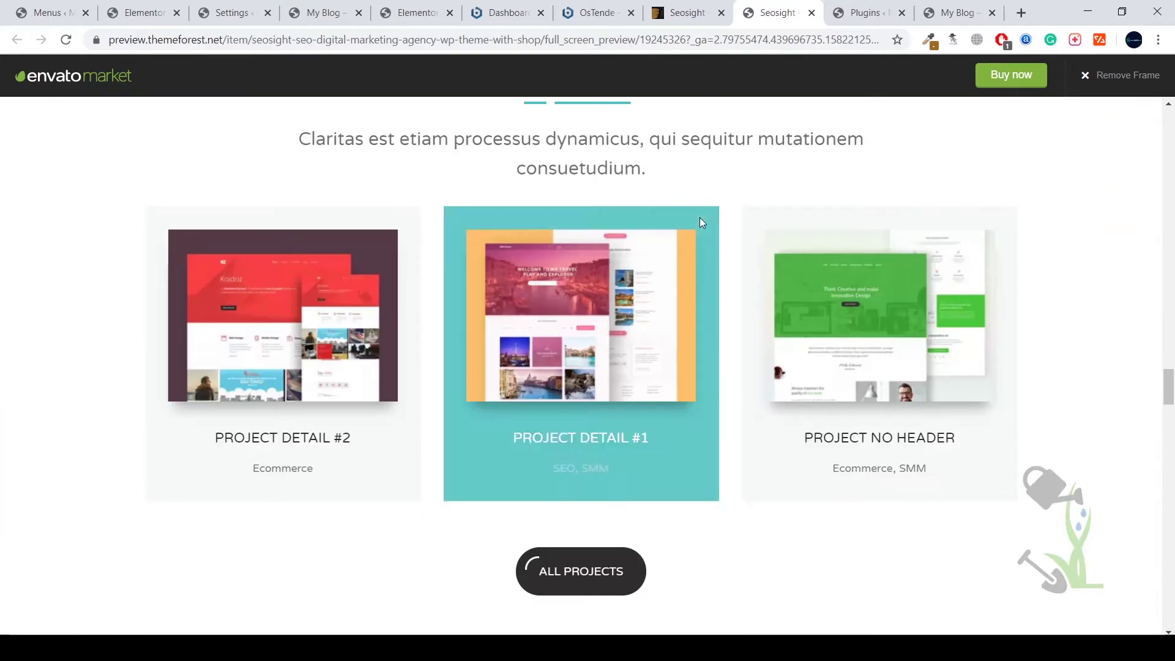
{"action": "scroll", "coordinate": [702, 222], "scroll_direction": "down", "scroll_amount": 10}
Return to the ThemeForest item page, then switch to the srmehranclub Seosight 3.9 listing
{"action": "left_click", "coordinate": [685, 12]}
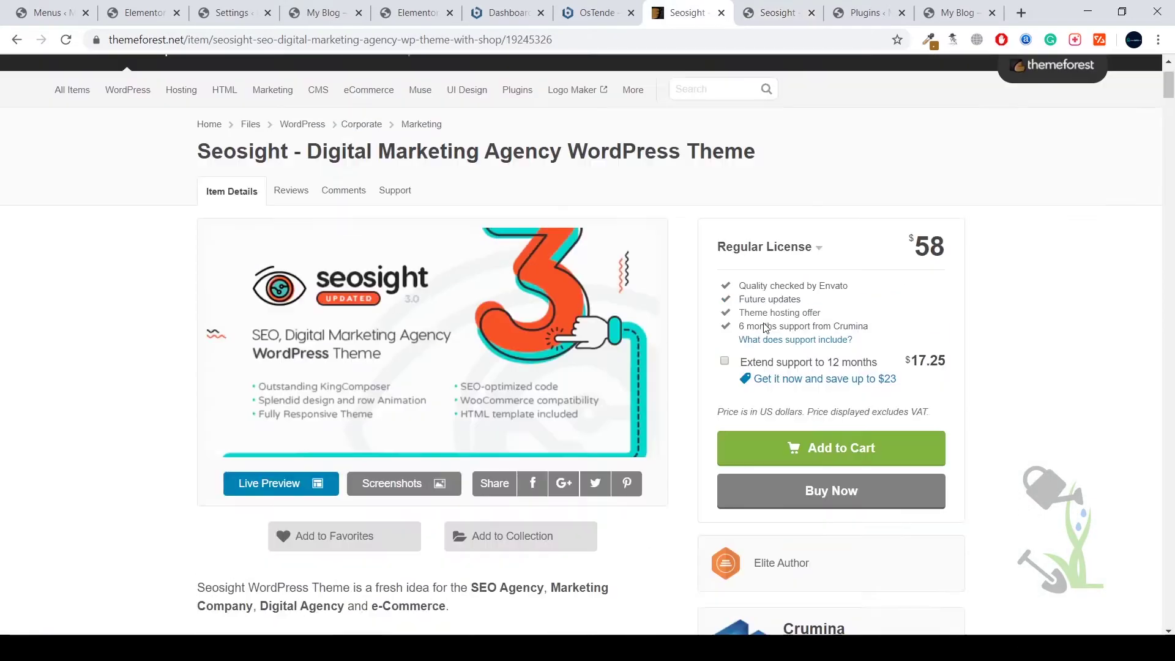
{"action": "scroll", "coordinate": [796, 315], "scroll_direction": "up", "scroll_amount": 2}
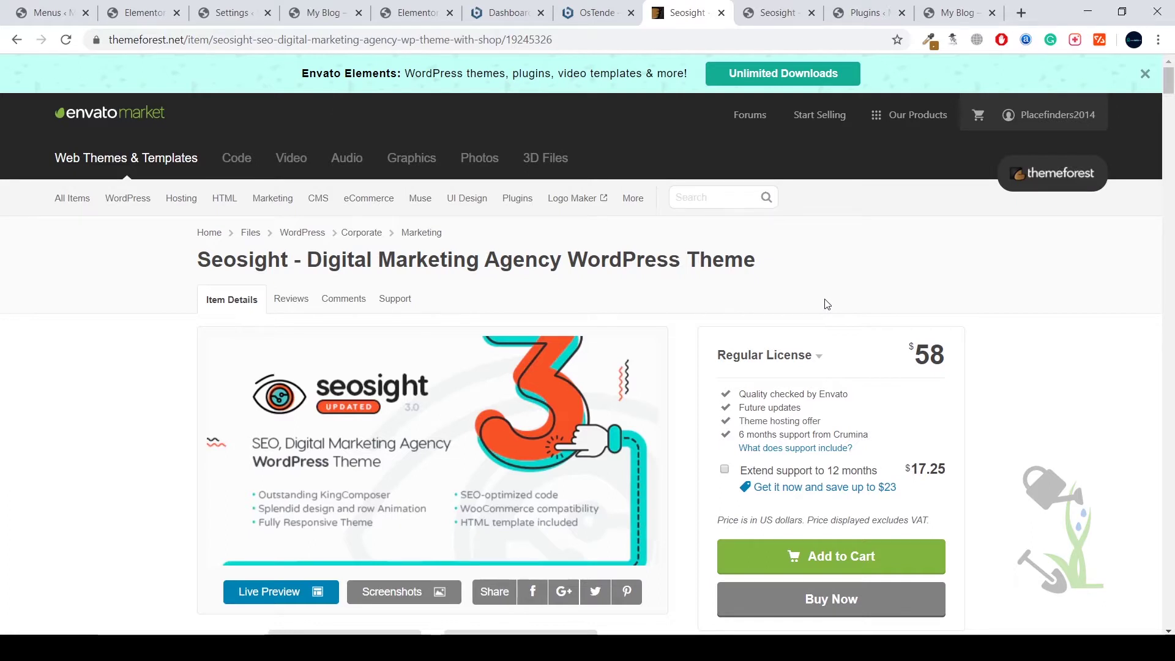
{"action": "key", "text": "alt+Tab"}
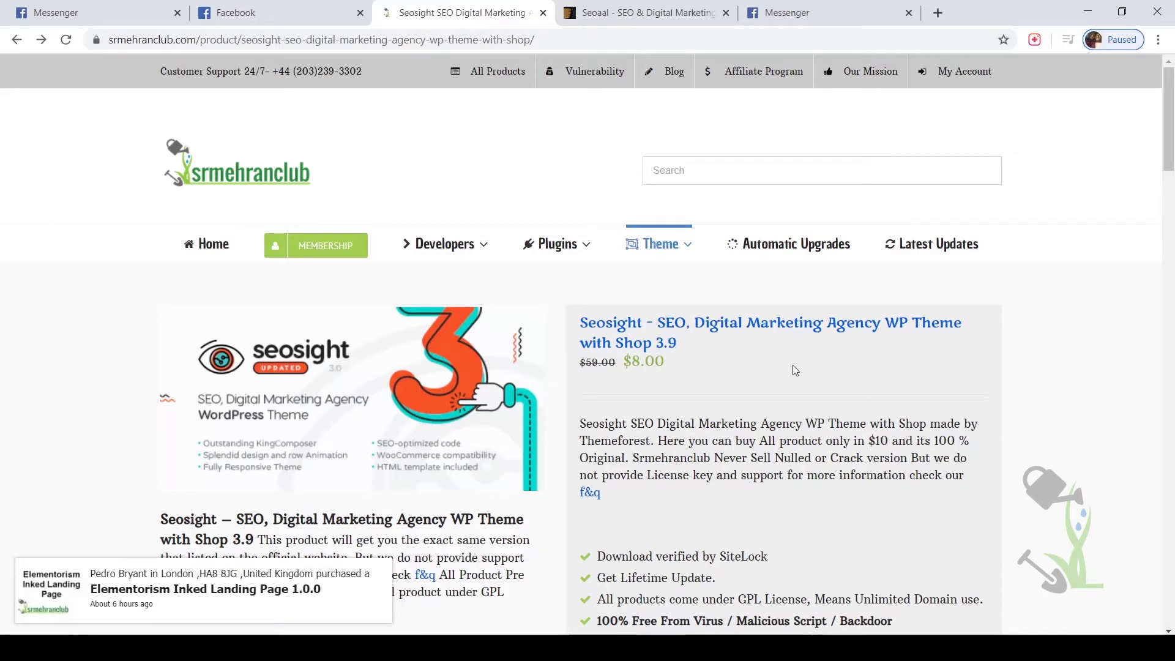
Start the Seosight theme zip download from the srmehranclub listing
{"action": "scroll", "coordinate": [795, 370], "scroll_direction": "down", "scroll_amount": 4}
{"action": "scroll", "coordinate": [792, 361], "scroll_direction": "up", "scroll_amount": 4}
{"action": "scroll", "coordinate": [792, 361], "scroll_direction": "down", "scroll_amount": 3}
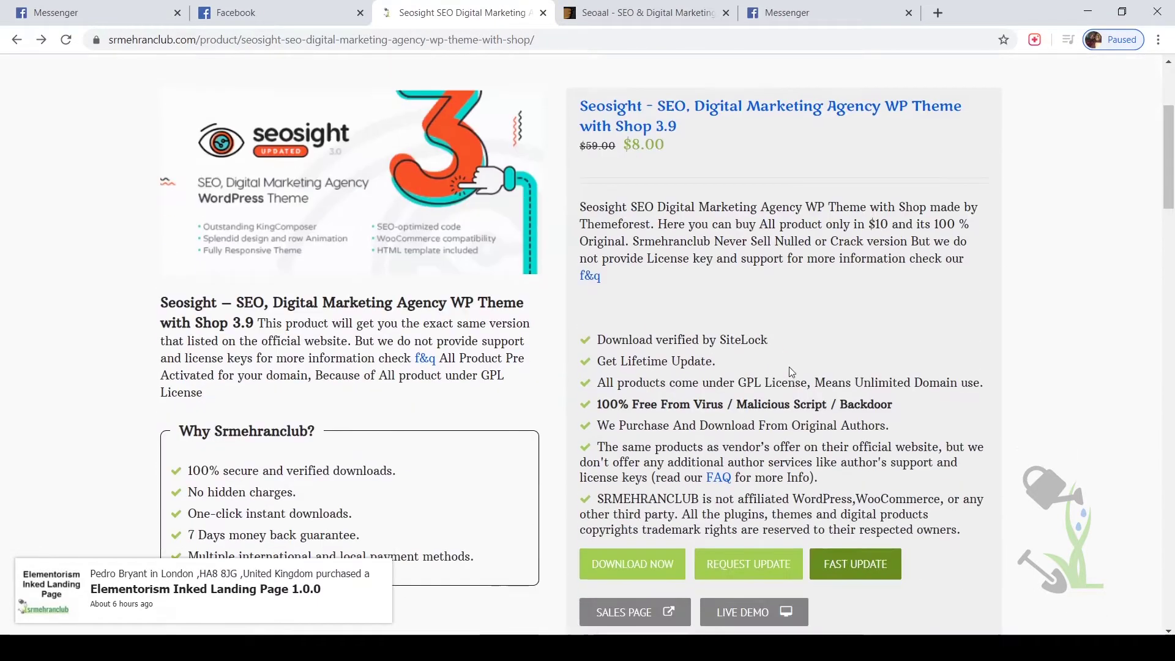
{"action": "scroll", "coordinate": [791, 372], "scroll_direction": "down", "scroll_amount": 3}
{"action": "left_click", "coordinate": [609, 402]}
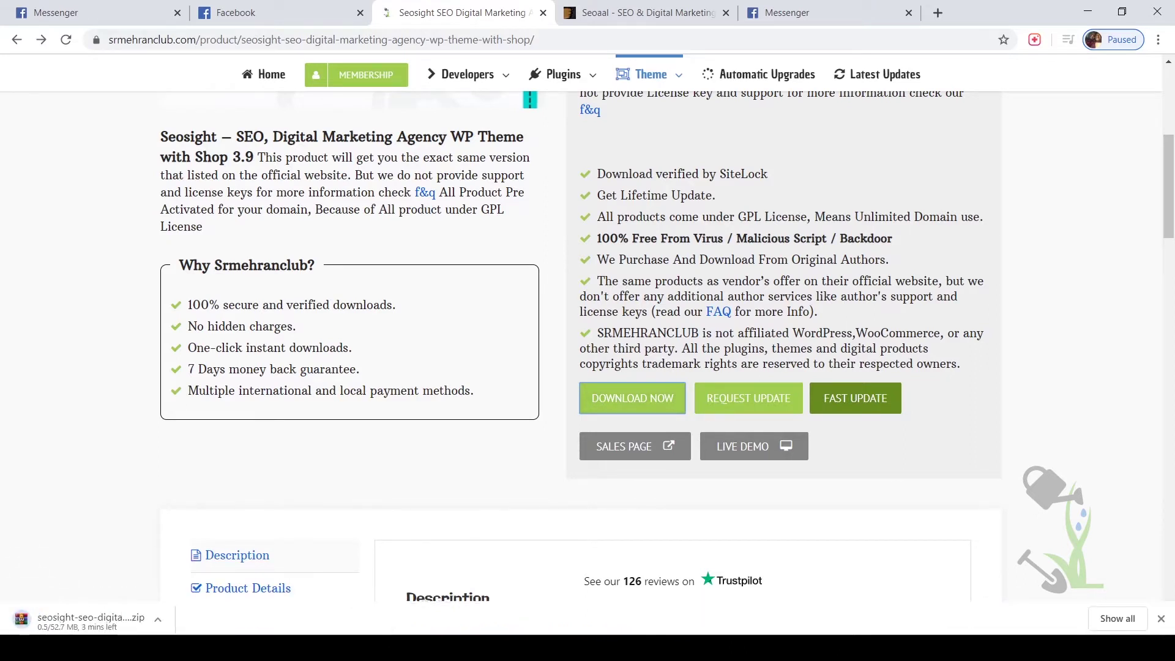
Cancel the Seosight zip download and go back to the ThemeForest Seosight page
{"action": "right_click", "coordinate": [99, 628]}
{"action": "left_click", "coordinate": [135, 612]}
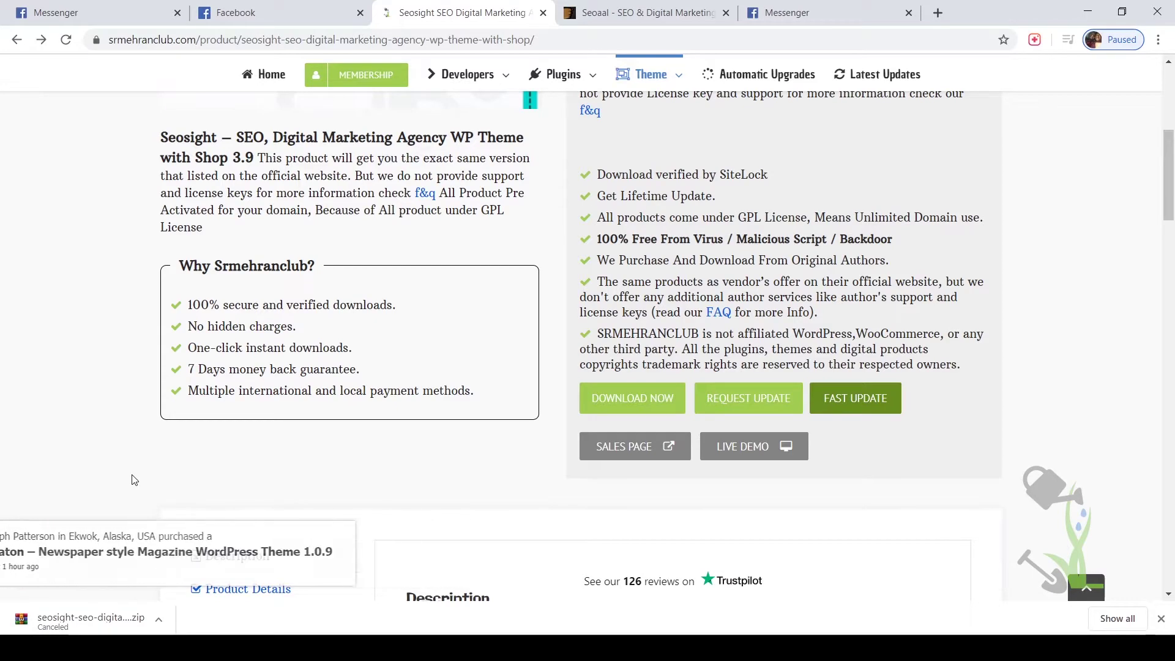
{"action": "key", "text": "alt+Tab"}
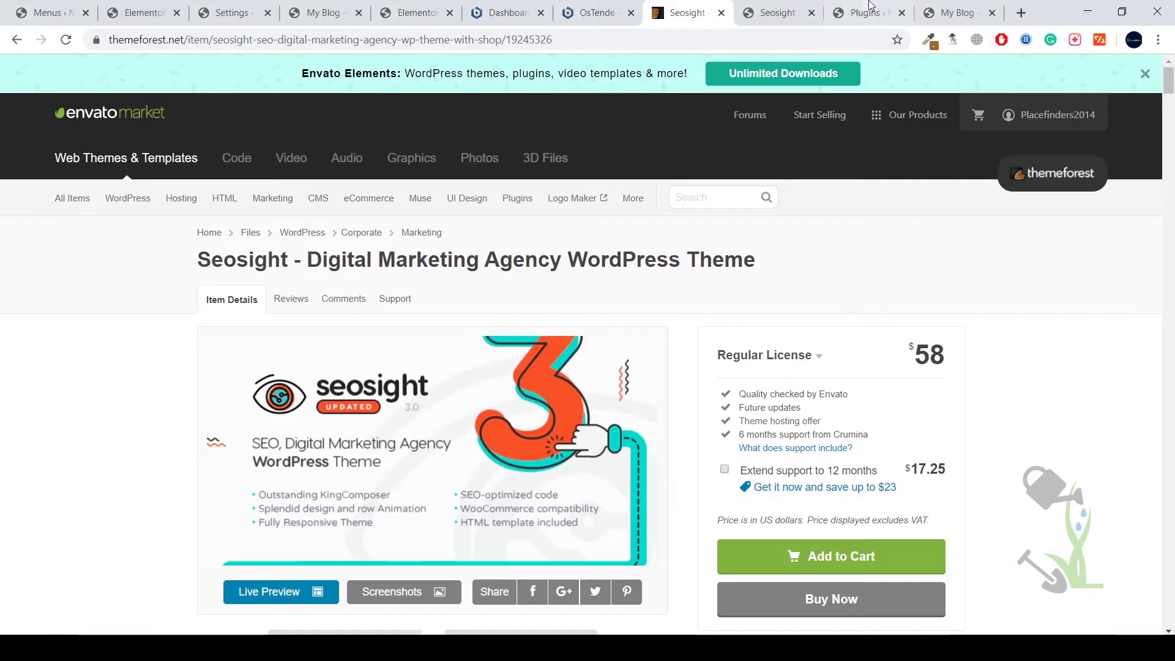
Load localhost/wordpress/wp-admin on the OsTende site to reach the WordPress Dashboard
{"action": "left_click", "coordinate": [597, 12]}
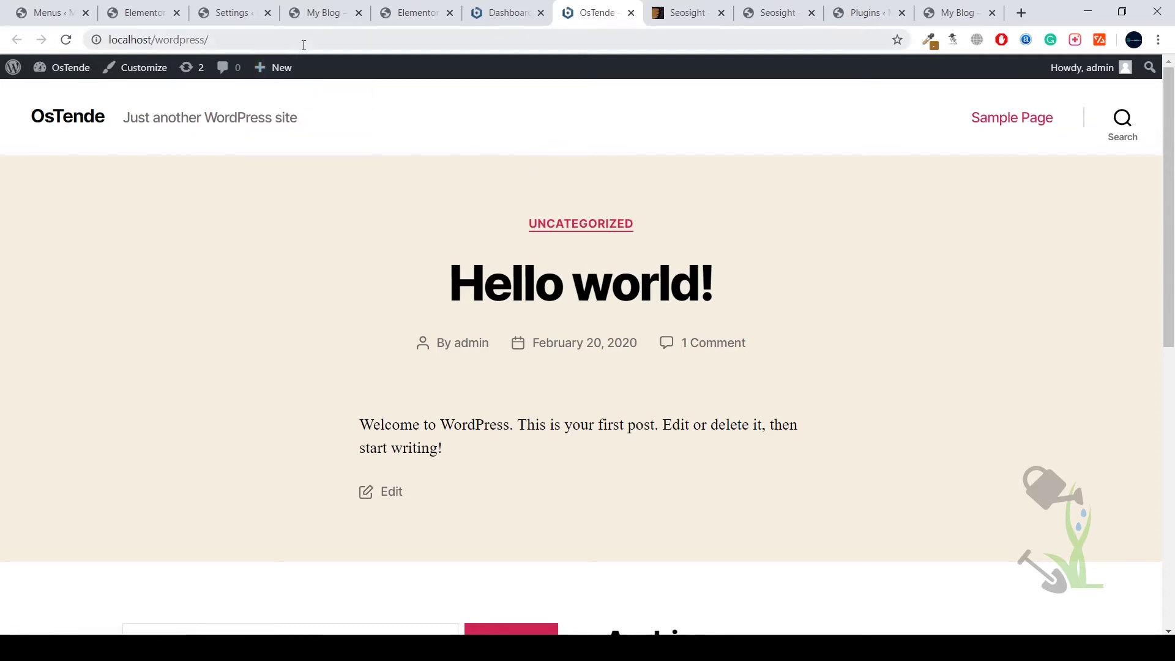
{"action": "left_click", "coordinate": [323, 37]}
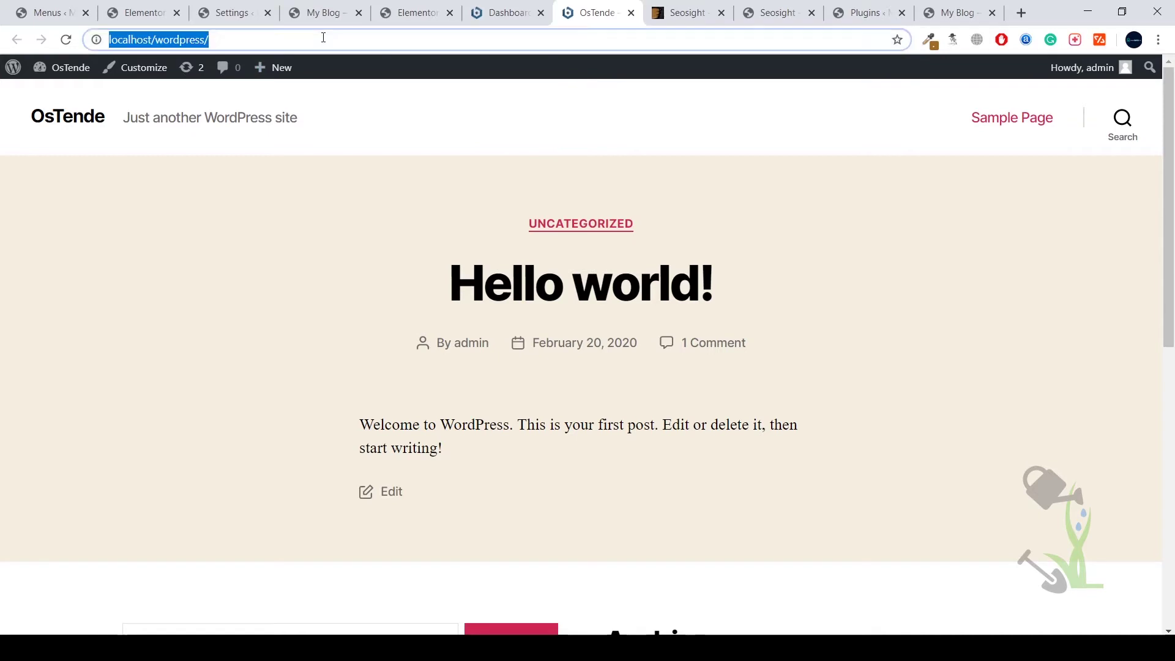
{"action": "left_click", "coordinate": [383, 37]}
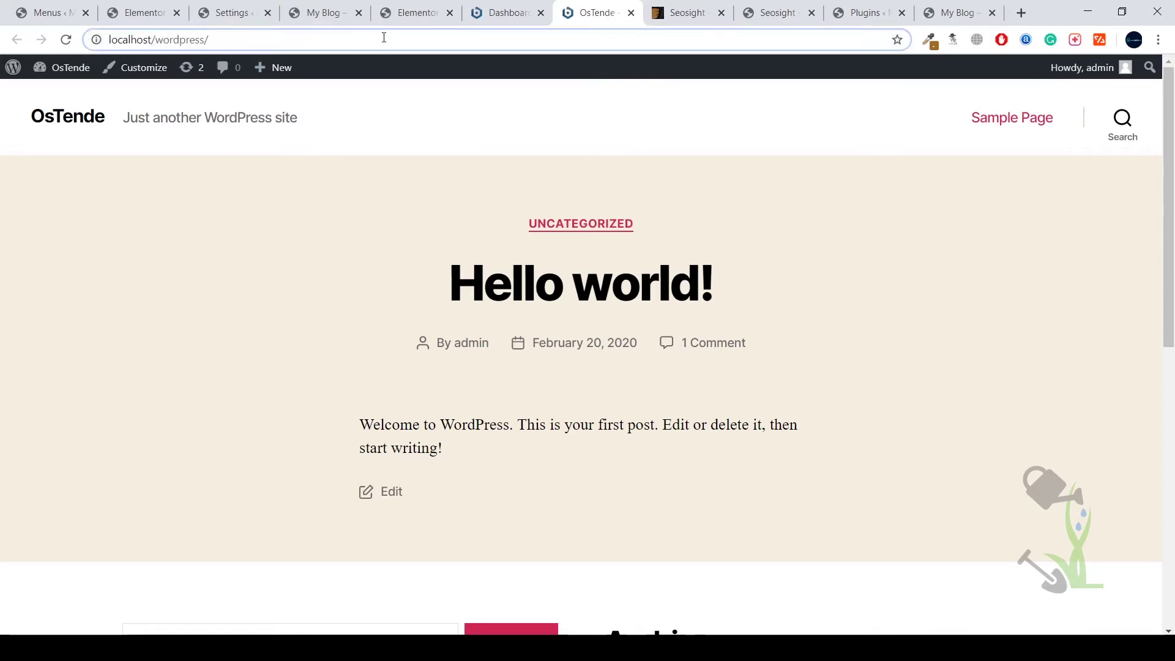
{"action": "type", "text": "wp"}
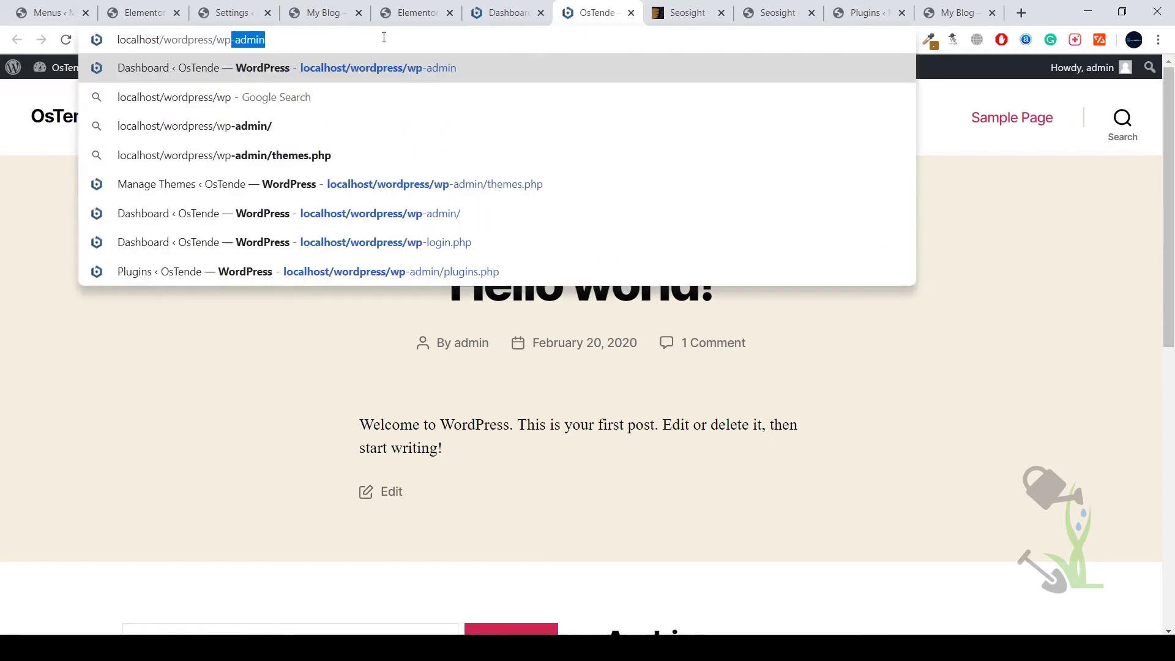
{"action": "key", "text": "Return"}
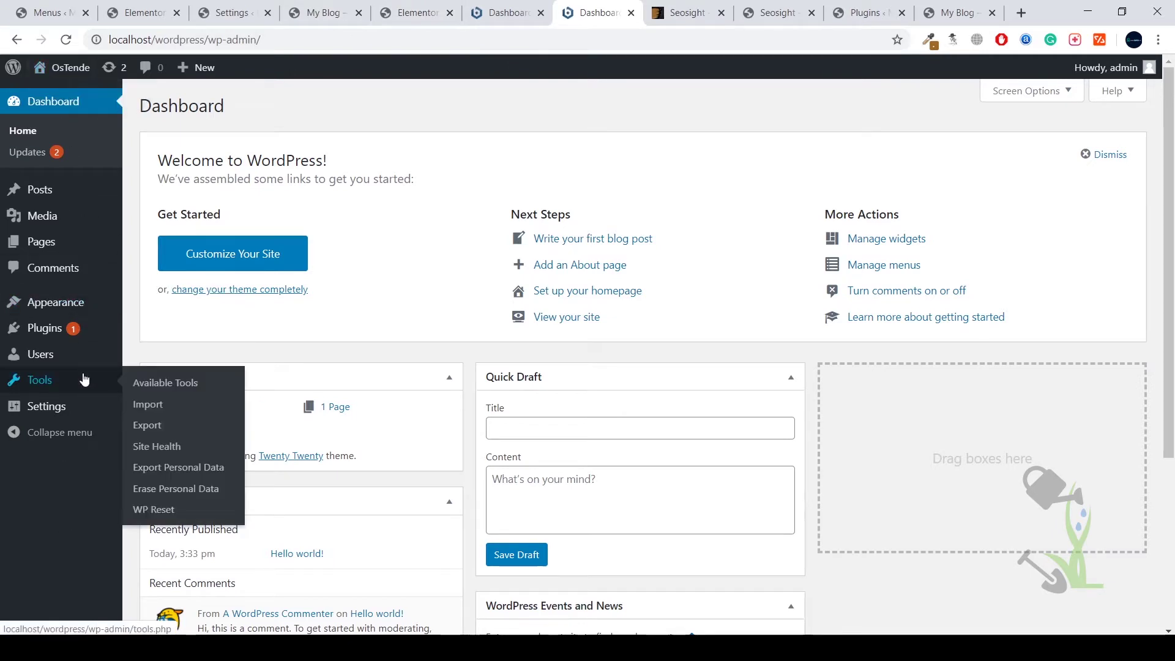
Open Appearance > Themes listing Twenty Twenty, Seosight and Seosight child Theme
{"action": "mouse_move", "coordinate": [103, 311]}
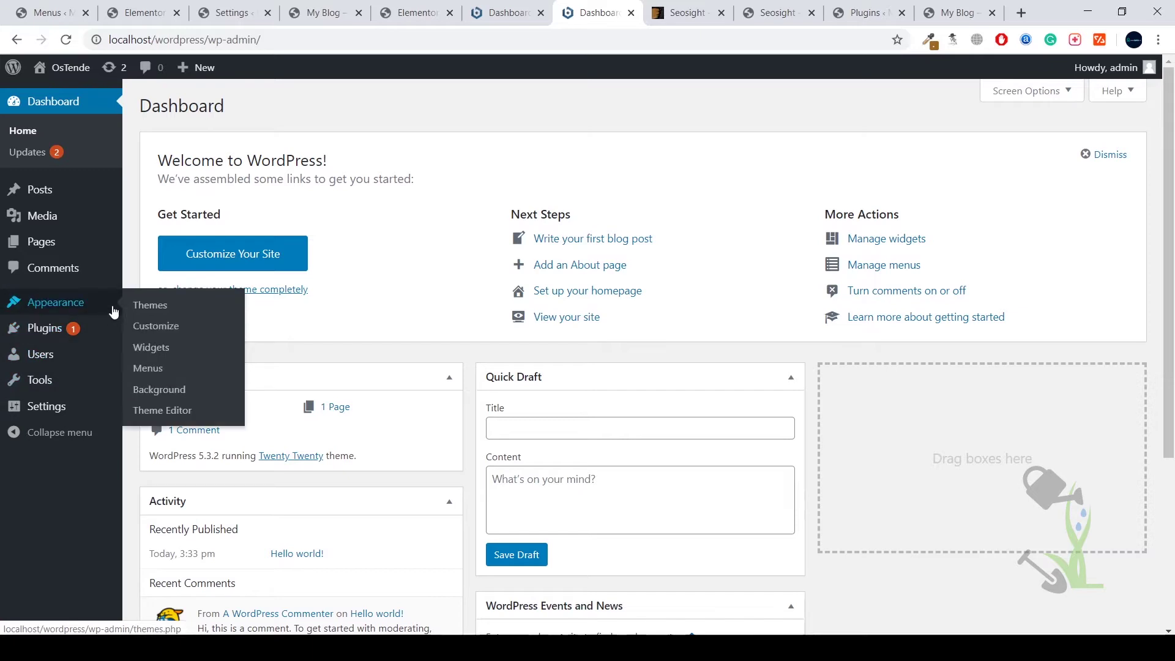
{"action": "mouse_move", "coordinate": [112, 207]}
{"action": "left_click", "coordinate": [162, 308]}
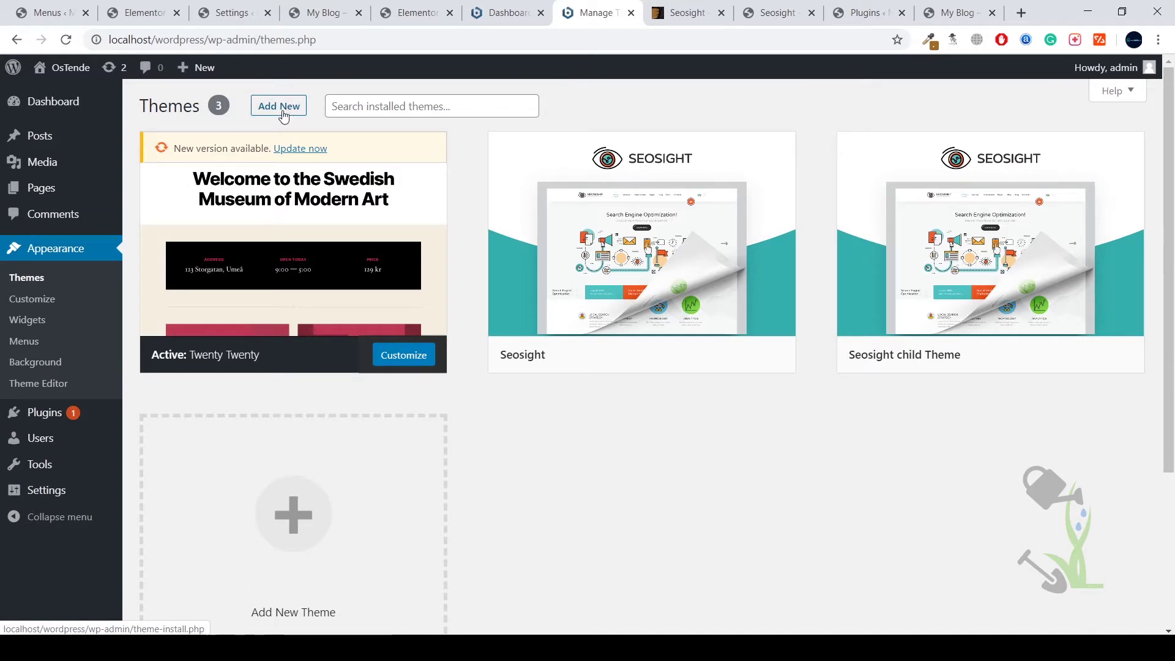
{"action": "mouse_move", "coordinate": [768, 291]}
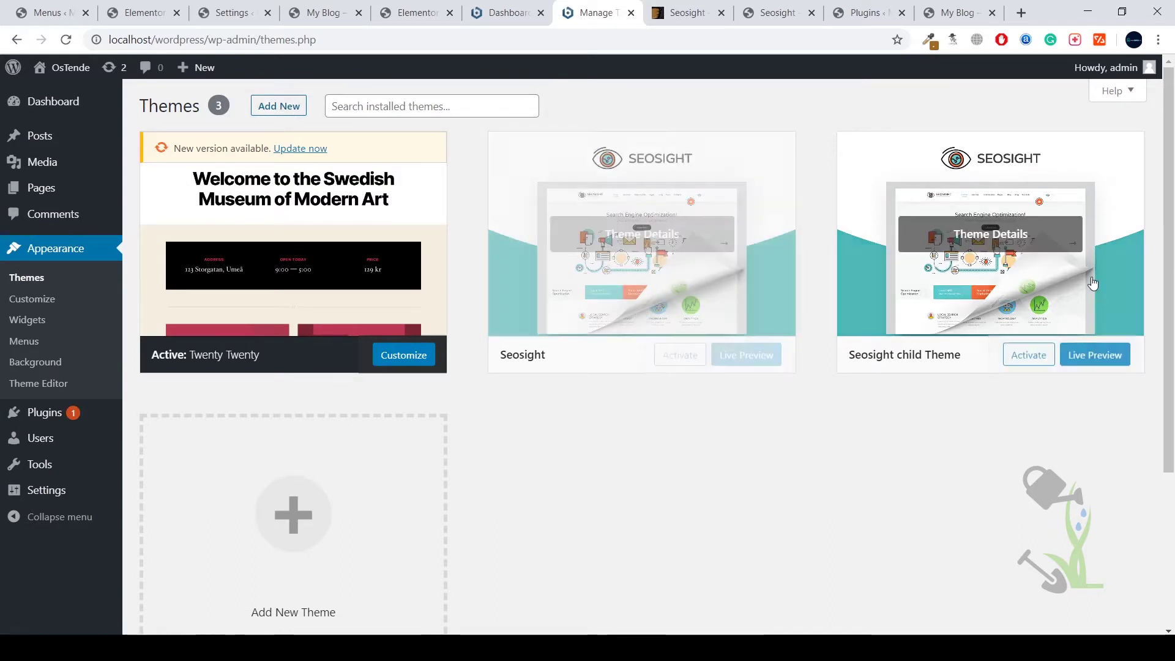
Open Add Themes and browse the 15 featured themes such as Ascend and Photostat Lite
{"action": "left_click", "coordinate": [264, 110]}
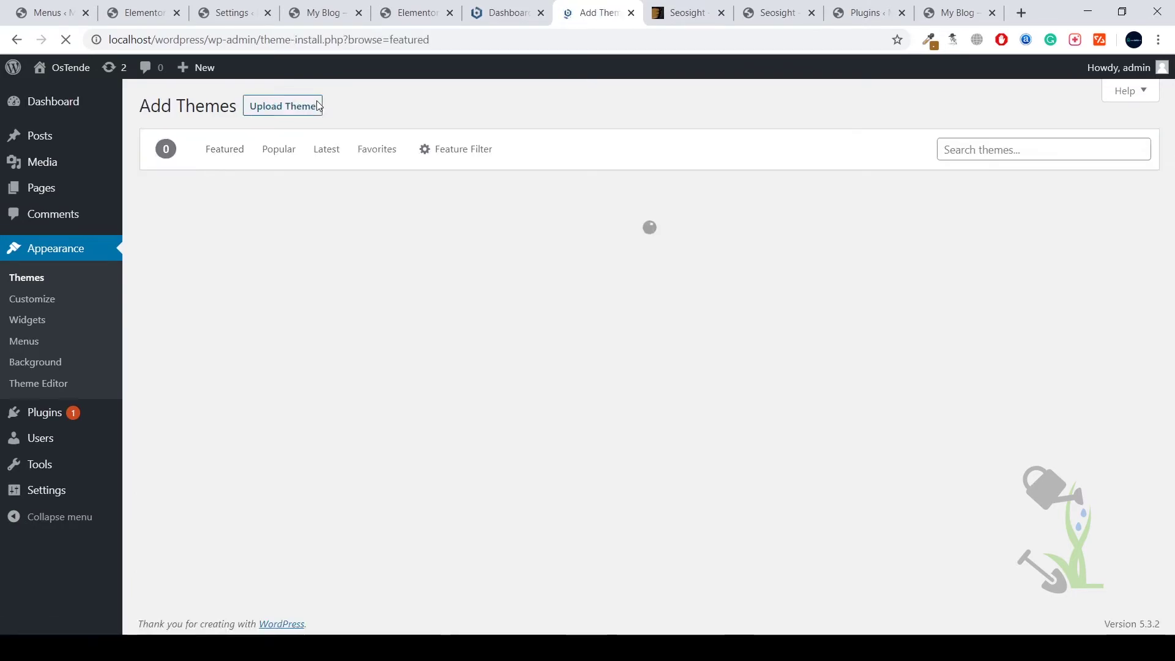
{"action": "scroll", "coordinate": [495, 321], "scroll_direction": "down", "scroll_amount": 16}
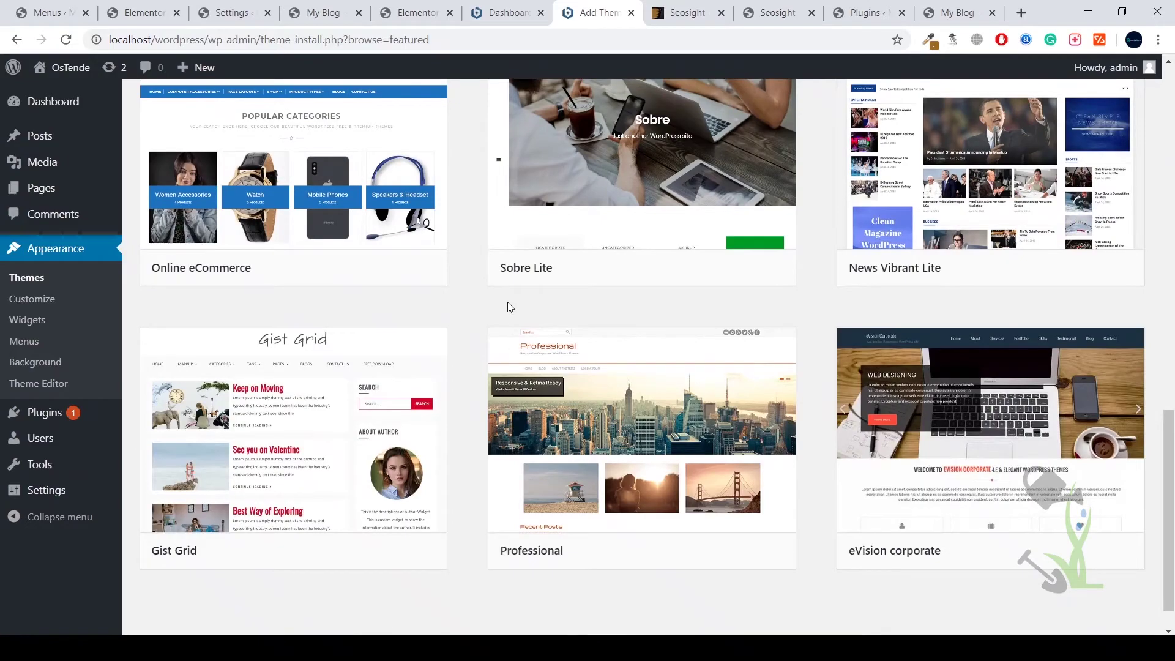
{"action": "scroll", "coordinate": [509, 307], "scroll_direction": "up", "scroll_amount": 15}
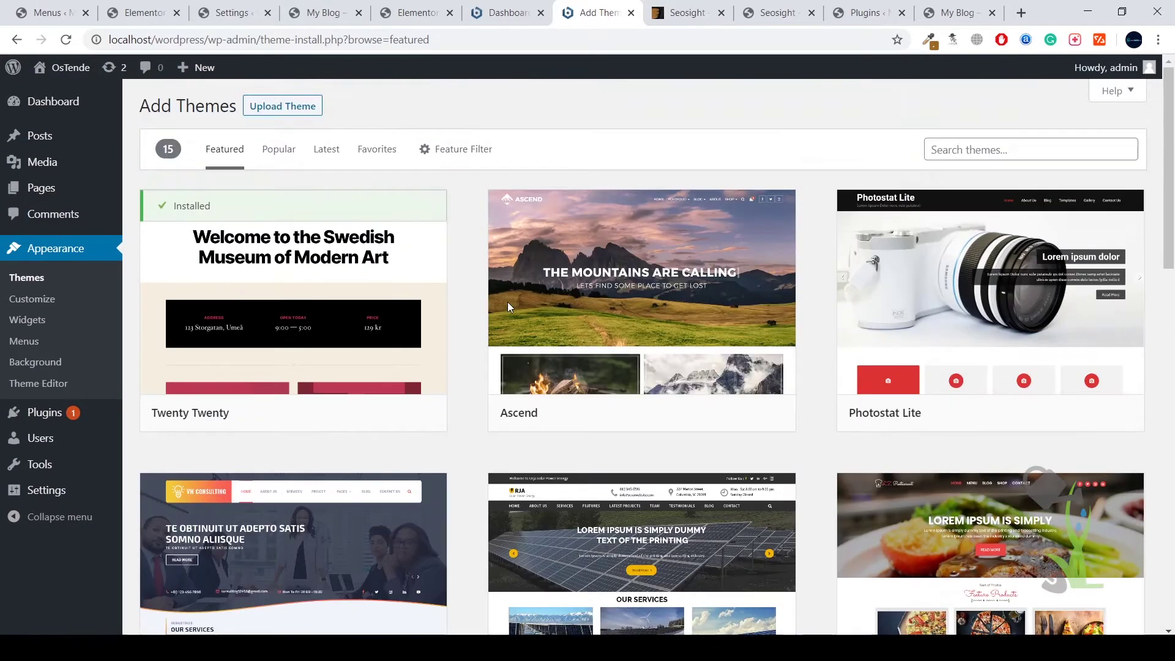
{"action": "mouse_move", "coordinate": [508, 308]}
Upload the seosight.zip archive as a theme and run Install Now
{"action": "left_click", "coordinate": [277, 109]}
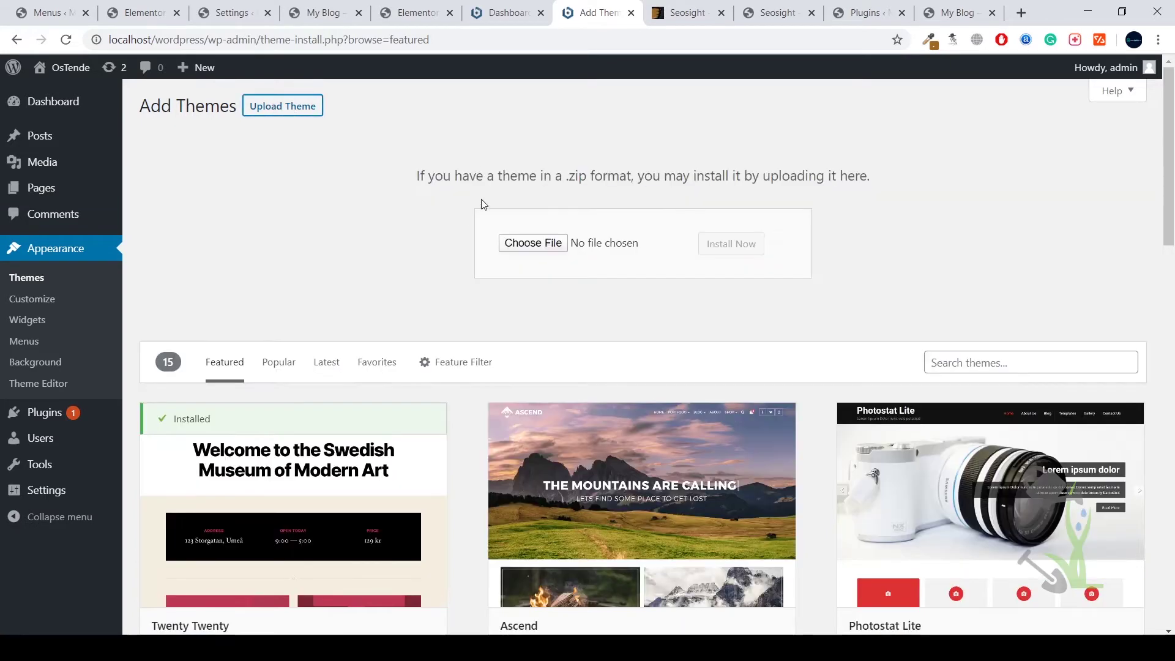
{"action": "left_click", "coordinate": [528, 240]}
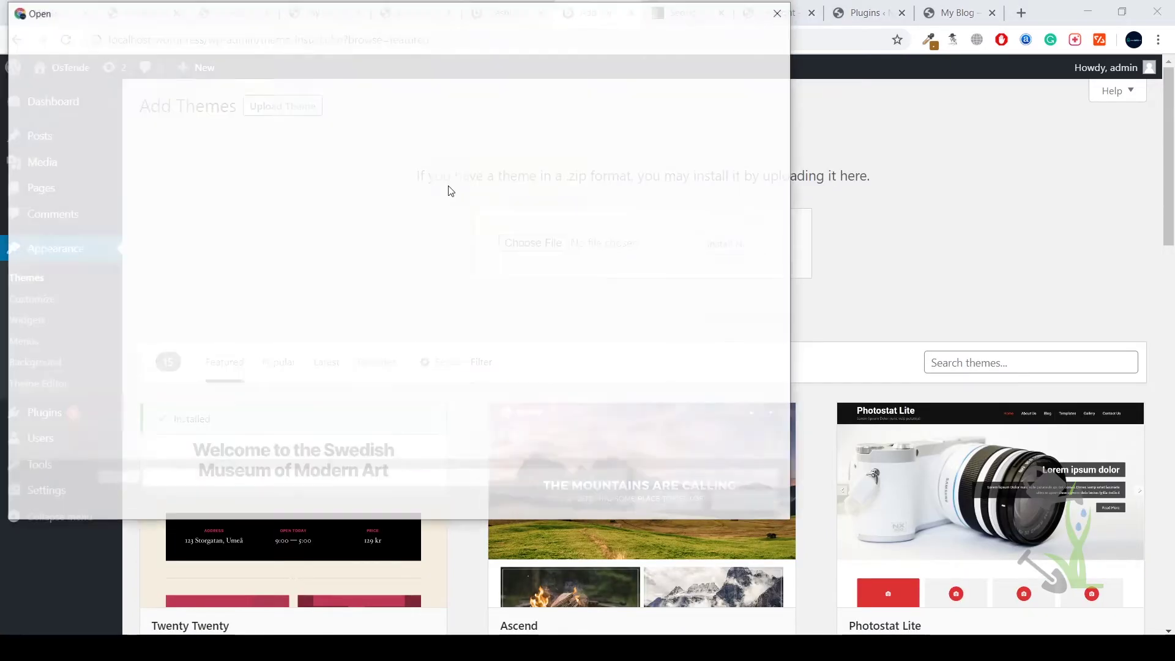
{"action": "left_click", "coordinate": [175, 124]}
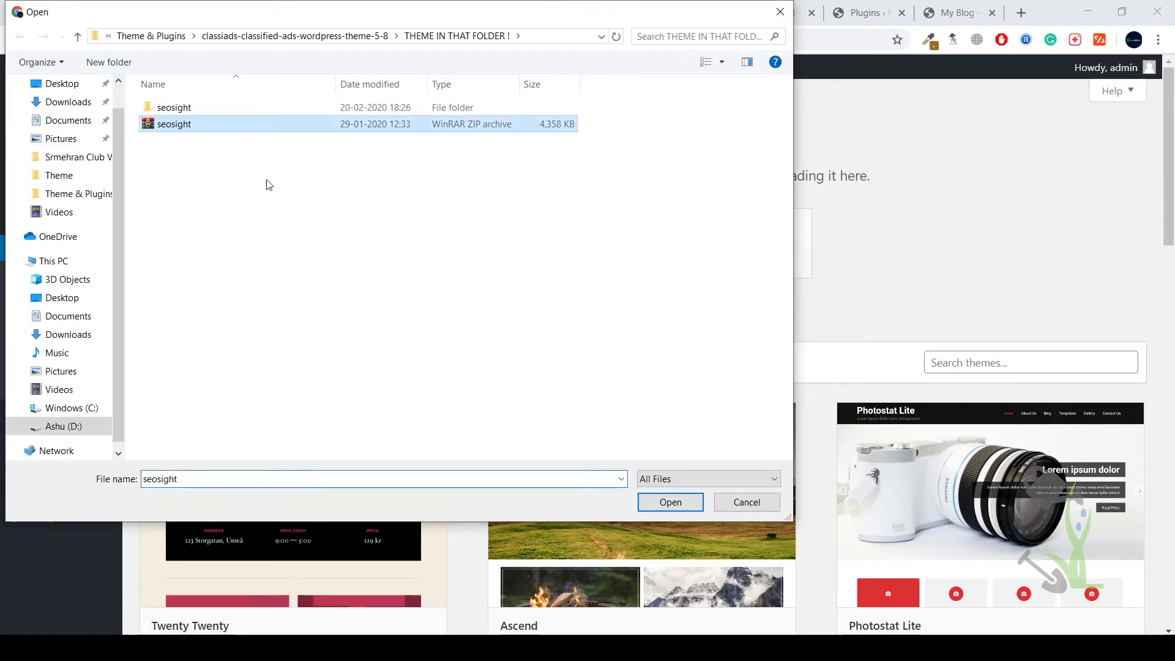
{"action": "left_click", "coordinate": [678, 503]}
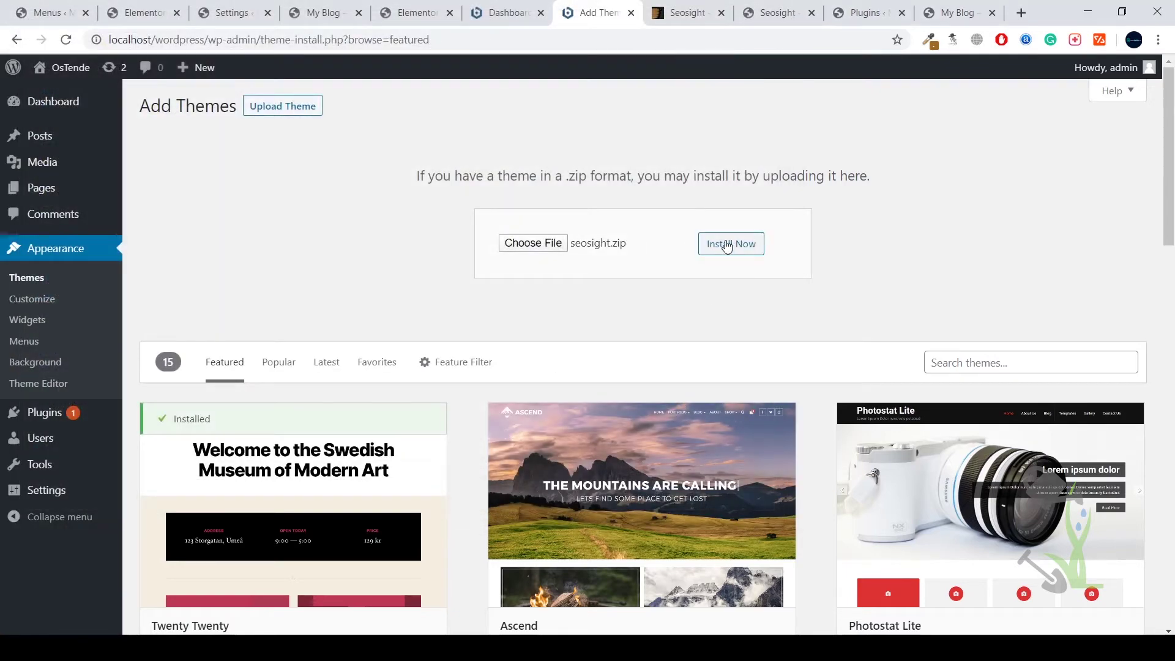
{"action": "left_click", "coordinate": [727, 245]}
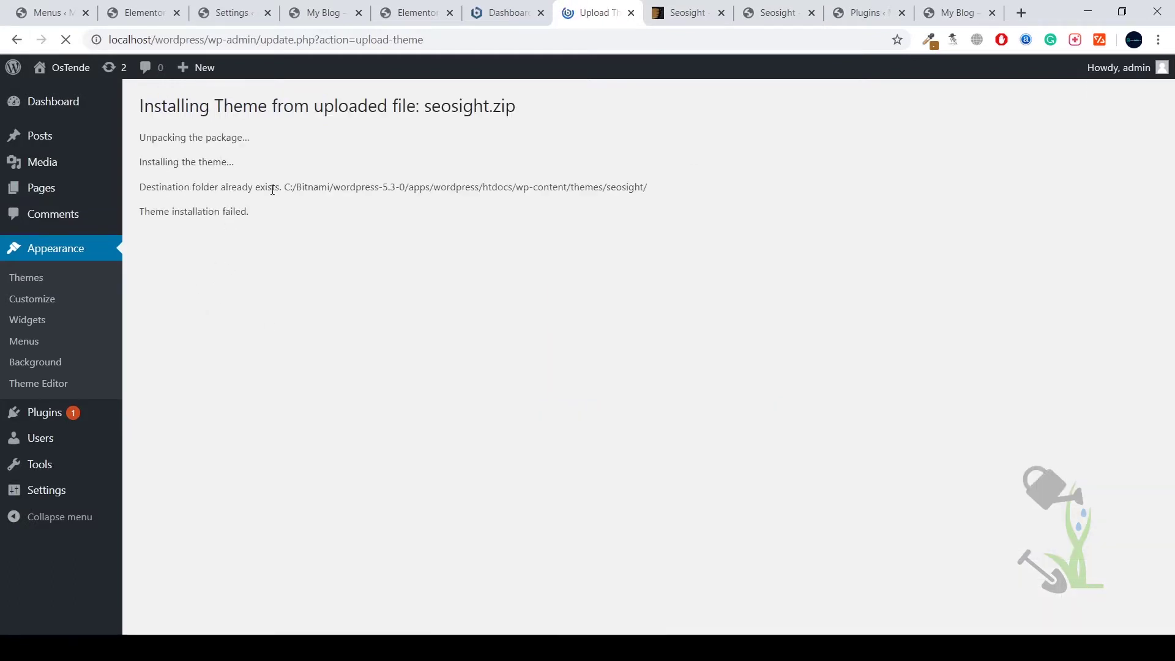
Note the 'Destination folder already exists' error and return to Appearance > Themes
{"action": "left_click_drag", "start_coordinate": [202, 191], "coordinate": [265, 189]}
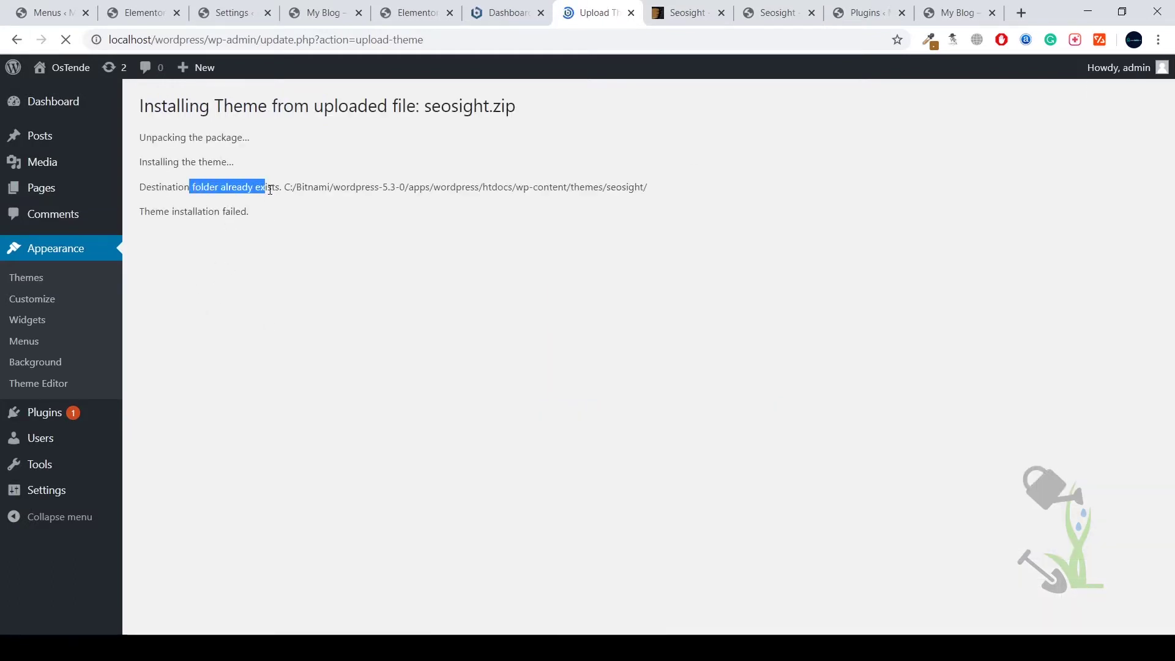
{"action": "left_click", "coordinate": [28, 281]}
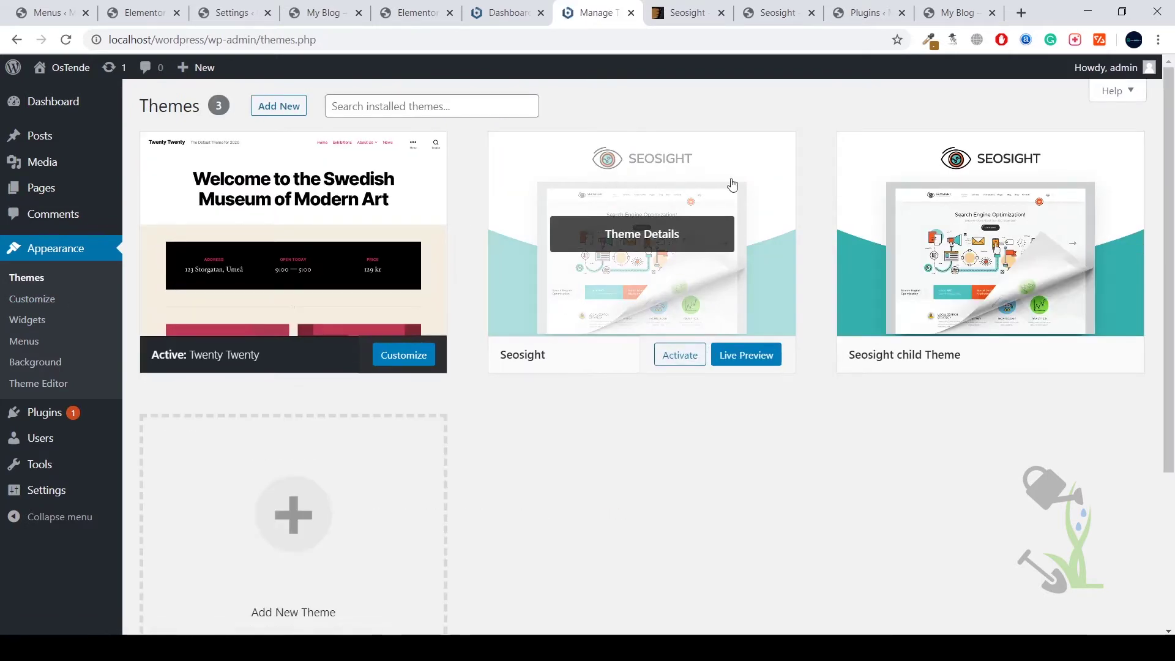
Activate Seosight and mark the notice about inactive Envato Market, King Composer and Unyson
{"action": "left_click", "coordinate": [679, 360]}
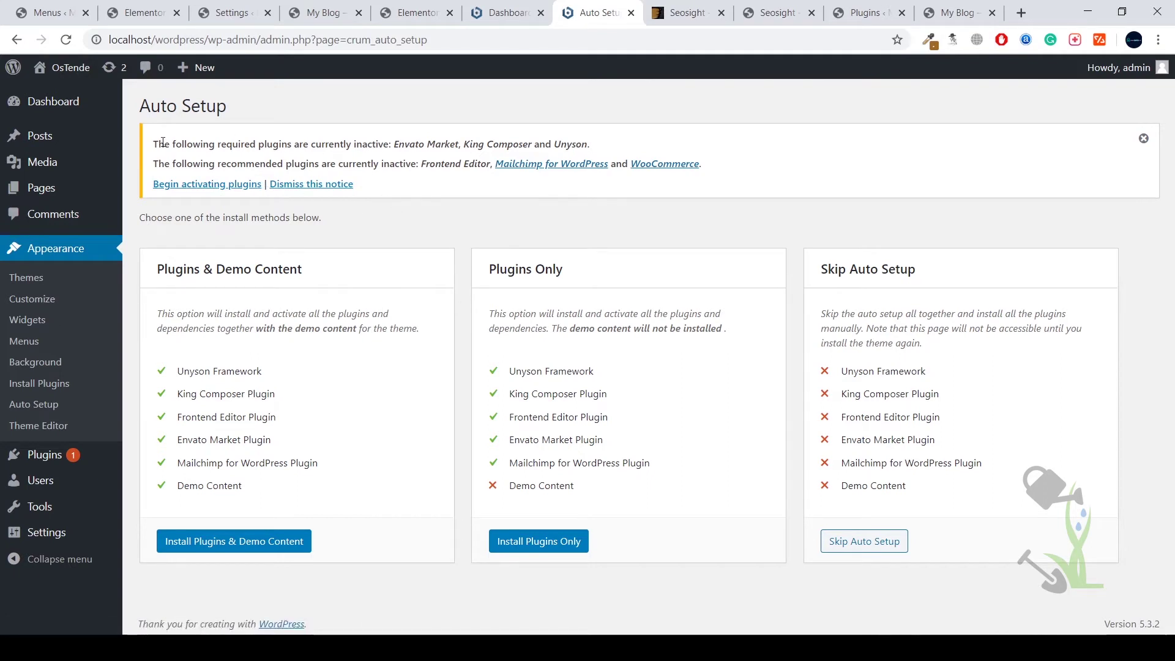
{"action": "left_click_drag", "start_coordinate": [163, 142], "coordinate": [484, 184]}
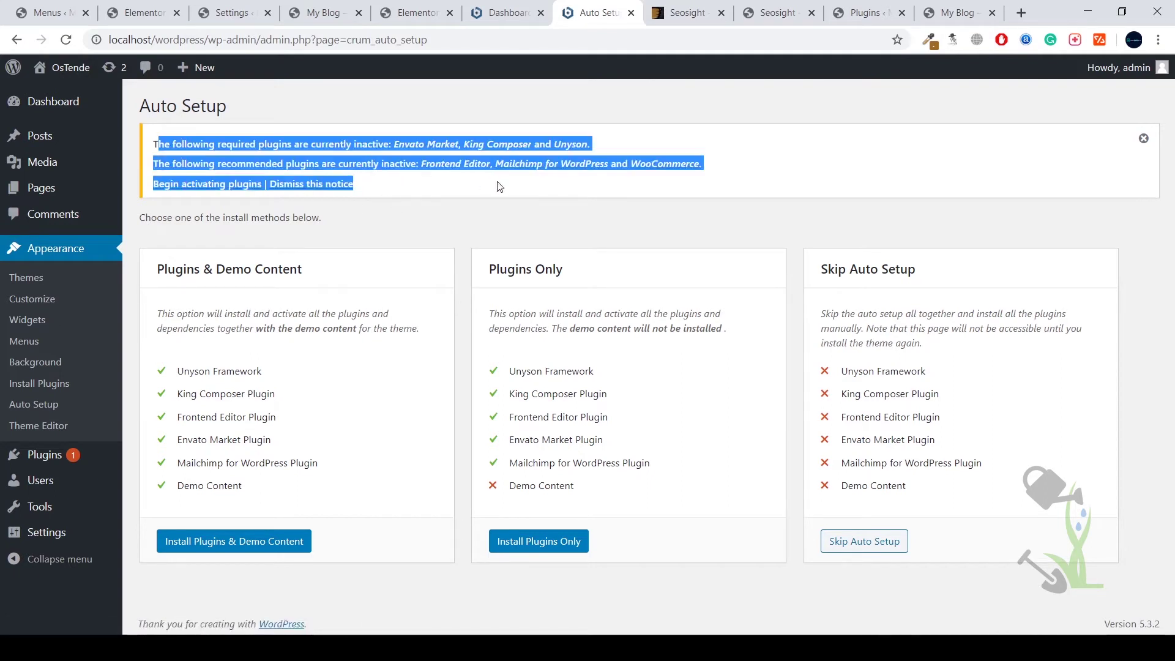
Swipe the Seosight demo's hero slider through to the Local SEO slide
{"action": "left_click", "coordinate": [772, 5]}
{"action": "scroll", "coordinate": [577, 361], "scroll_direction": "up", "scroll_amount": 15}
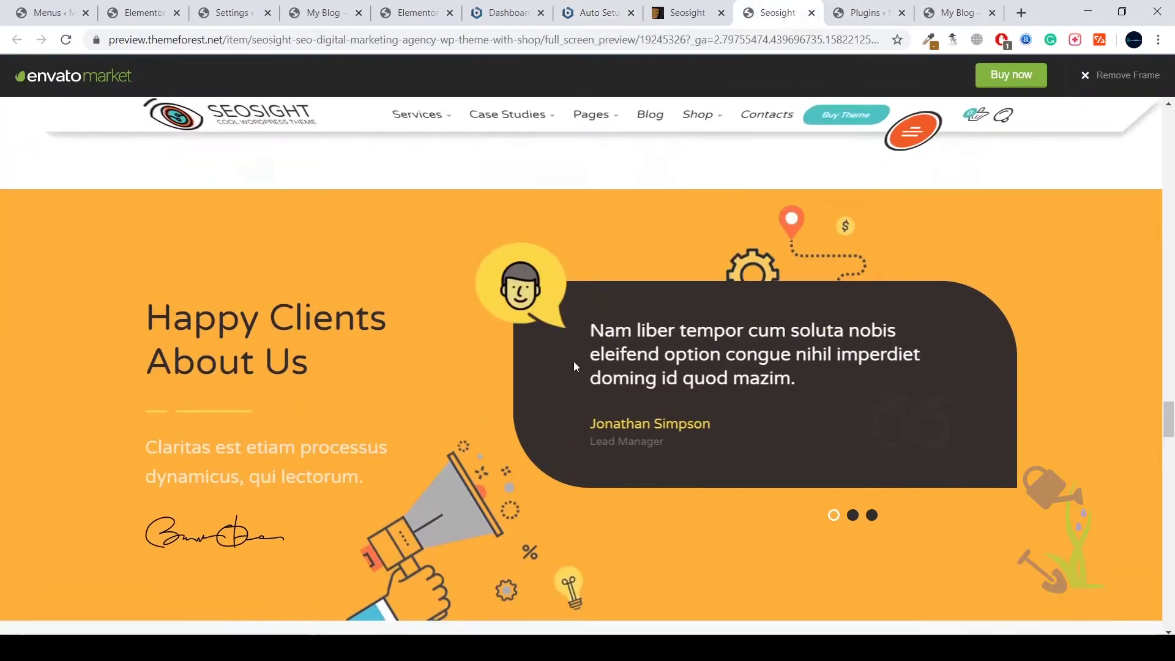
{"action": "scroll", "coordinate": [577, 361], "scroll_direction": "up", "scroll_amount": 15}
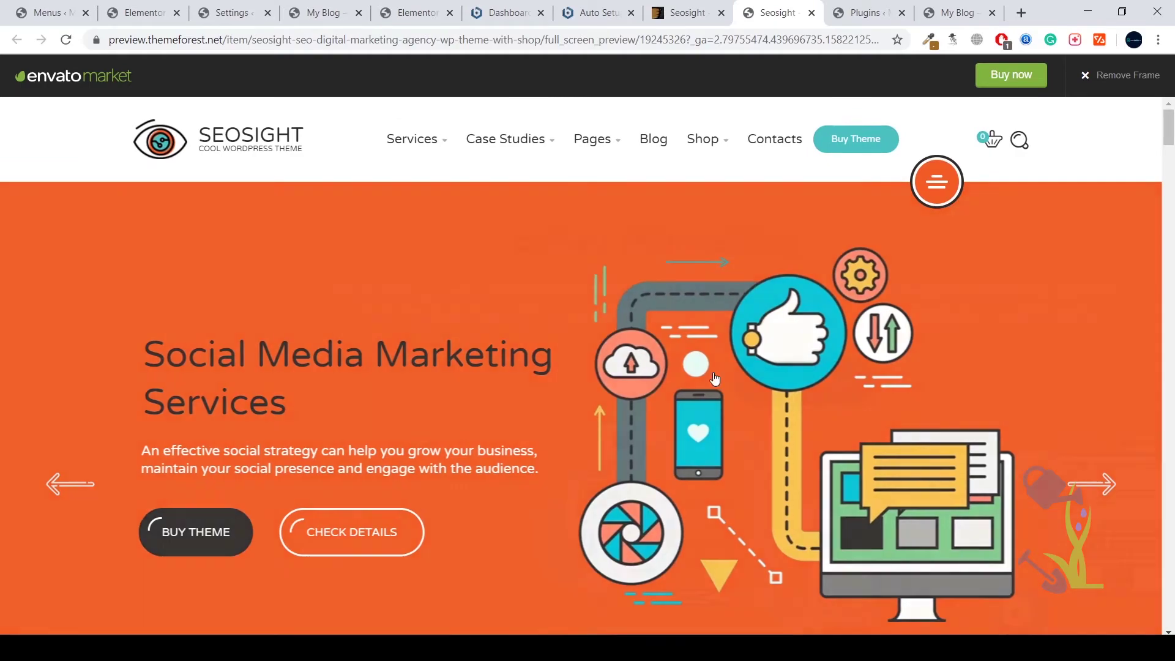
{"action": "left_click_drag", "start_coordinate": [715, 379], "coordinate": [197, 399]}
{"action": "left_click_drag", "start_coordinate": [821, 388], "coordinate": [105, 394]}
{"action": "left_click_drag", "start_coordinate": [684, 402], "coordinate": [276, 398]}
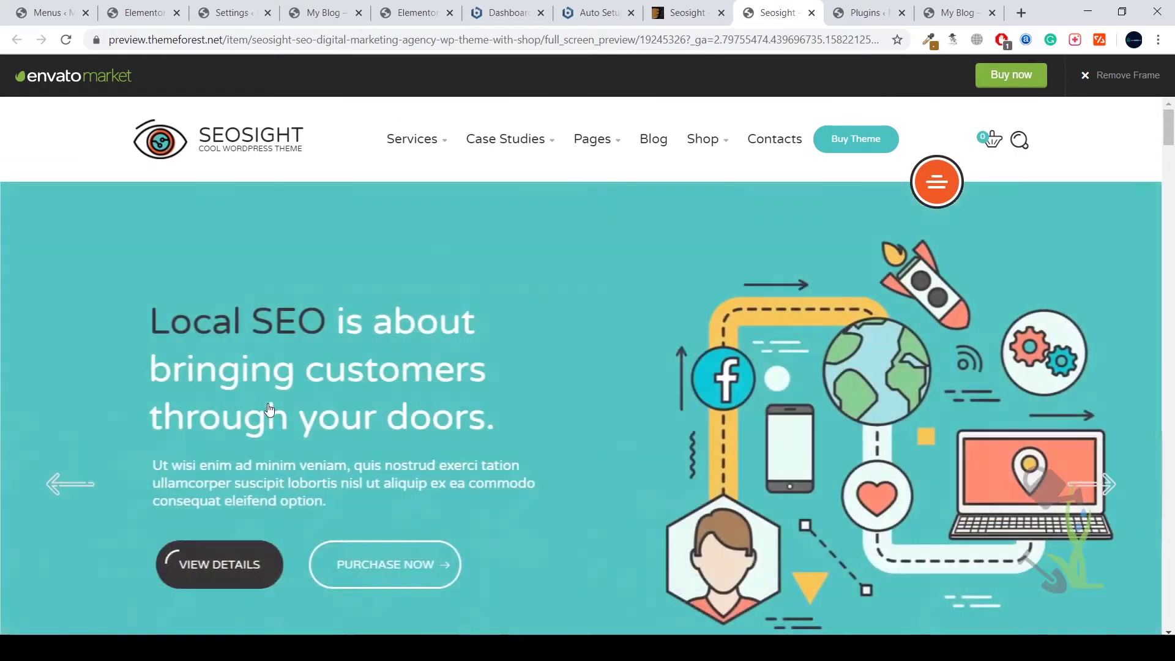
Back on Auto Setup, begin activating plugins to list the six required plugins
{"action": "left_click", "coordinate": [589, 17]}
{"action": "left_click", "coordinate": [424, 187]}
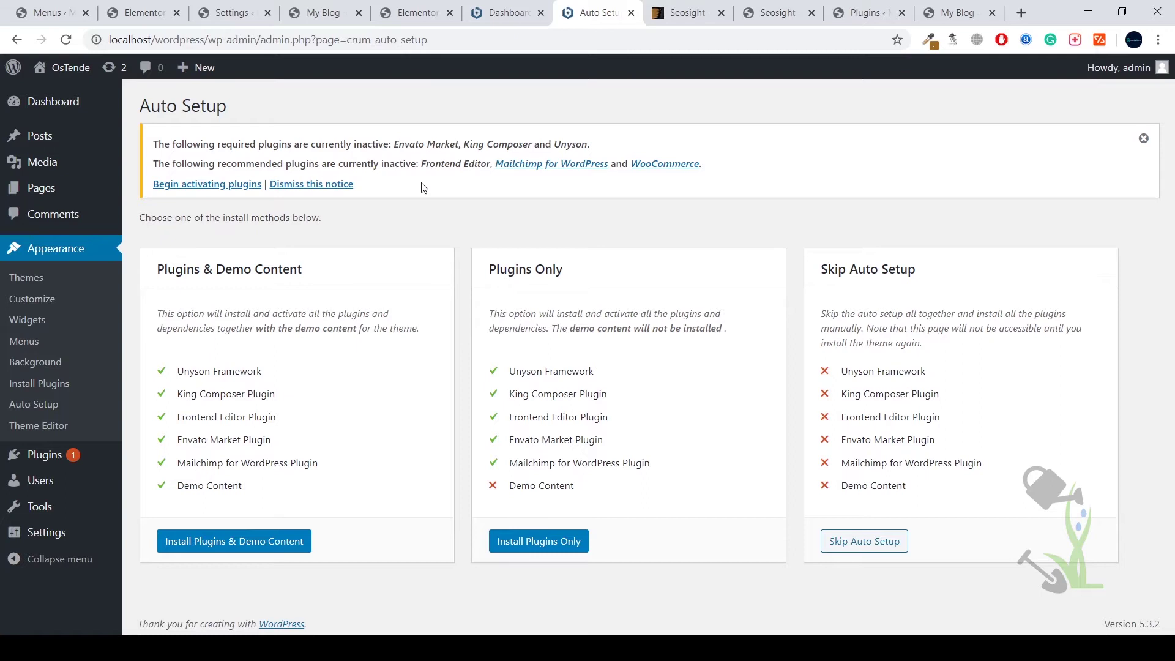
{"action": "left_click", "coordinate": [239, 184]}
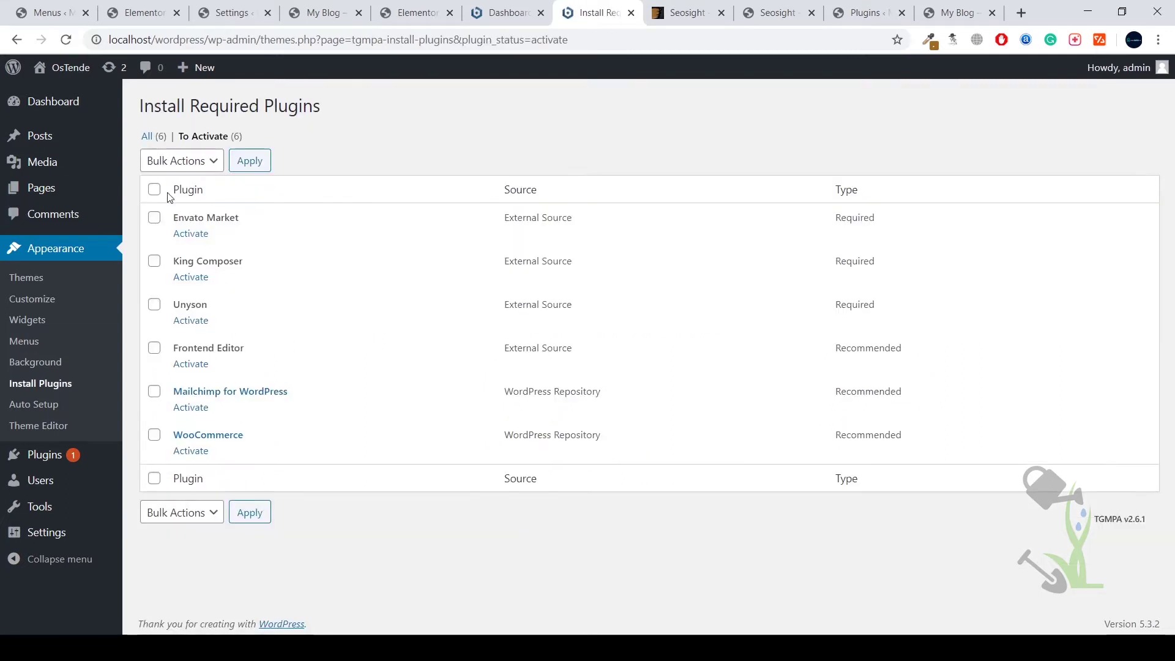
Bulk-activate all six selected Seosight plugins from the plugins list, then return to Themes
{"action": "left_click", "coordinate": [155, 189]}
{"action": "left_click", "coordinate": [209, 161]}
{"action": "left_click", "coordinate": [210, 204]}
{"action": "left_click", "coordinate": [248, 164]}
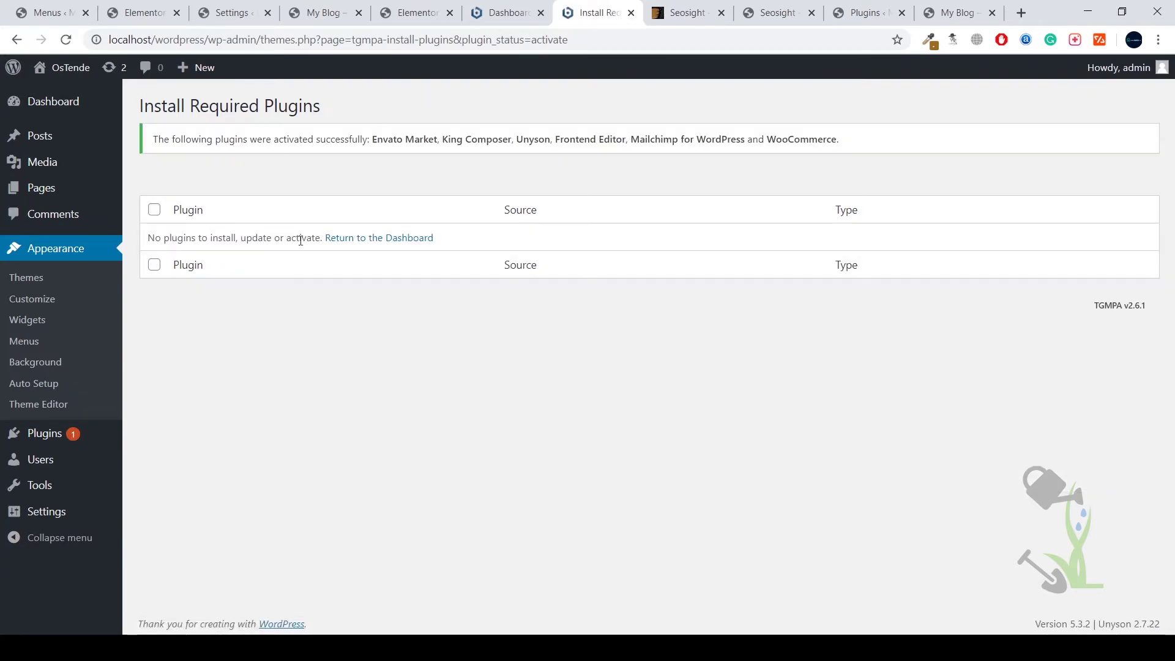
{"action": "left_click", "coordinate": [44, 279]}
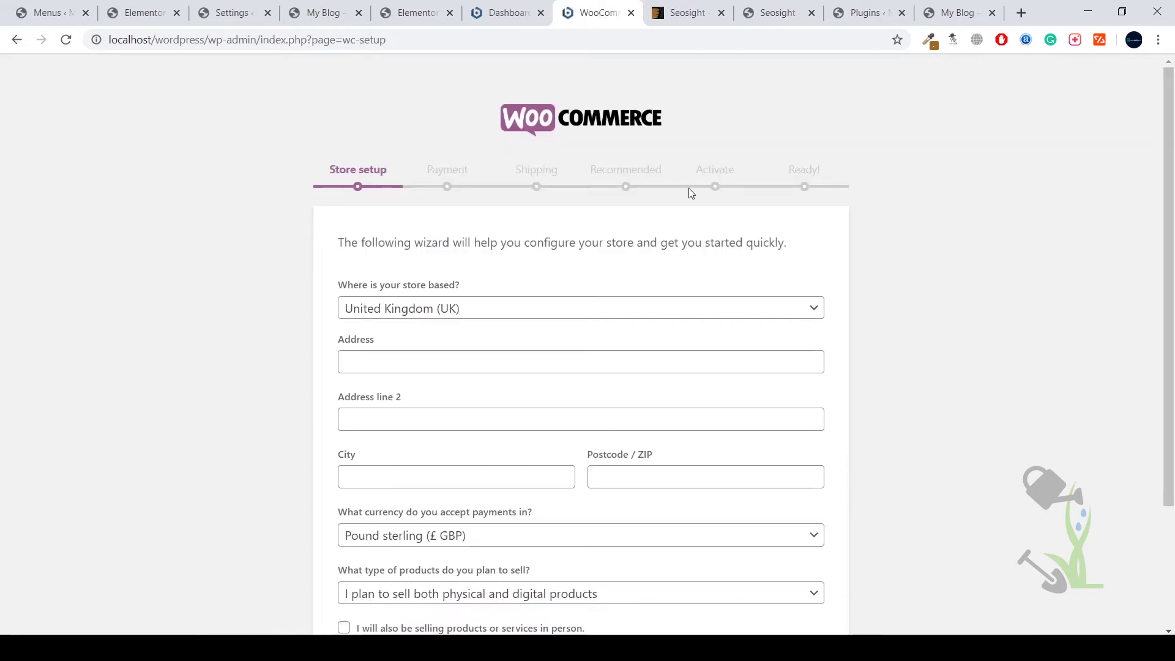
Dismiss the WooCommerce Store setup wizard with 'Not right now' to reach the Dashboard
{"action": "scroll", "coordinate": [695, 208], "scroll_direction": "down", "scroll_amount": 3}
{"action": "scroll", "coordinate": [594, 533], "scroll_direction": "up", "scroll_amount": 3}
{"action": "scroll", "coordinate": [560, 459], "scroll_direction": "down", "scroll_amount": 3}
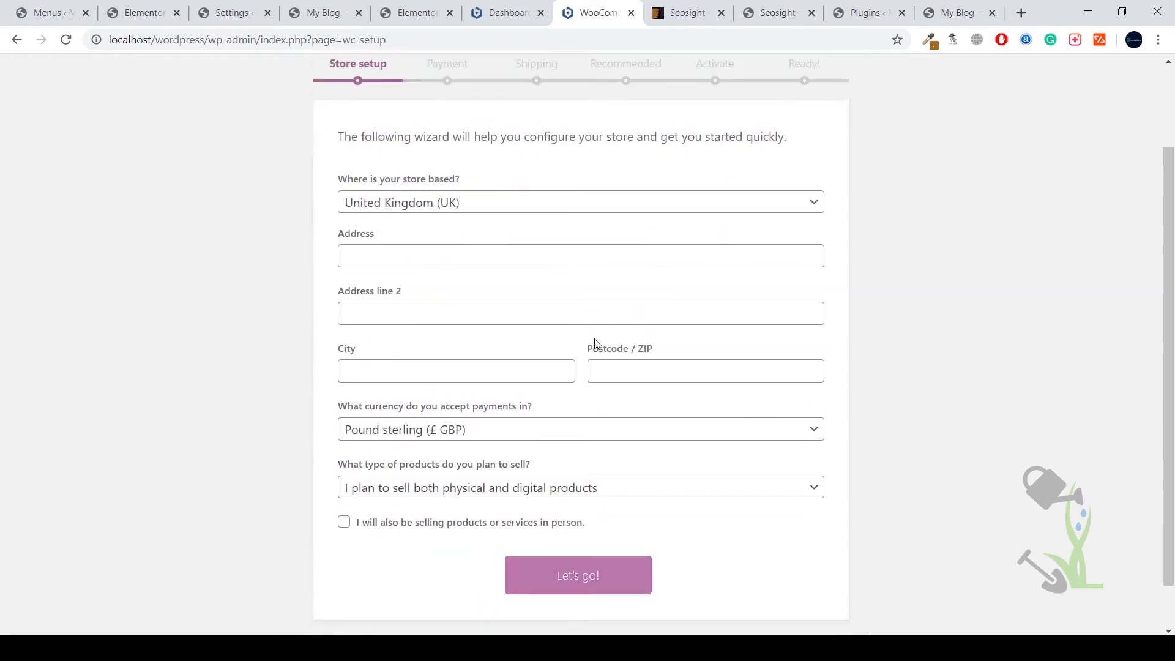
{"action": "left_click", "coordinate": [602, 602]}
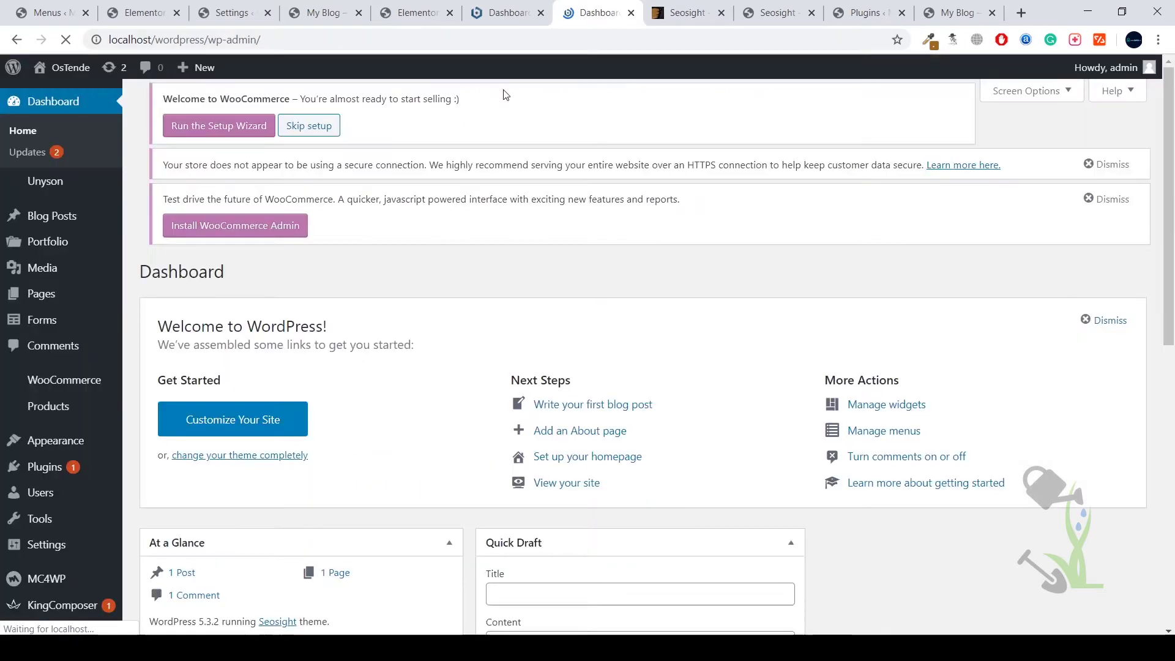
{"action": "scroll", "coordinate": [483, 207], "scroll_direction": "down", "scroll_amount": 6}
{"action": "scroll", "coordinate": [483, 208], "scroll_direction": "up", "scroll_amount": 3}
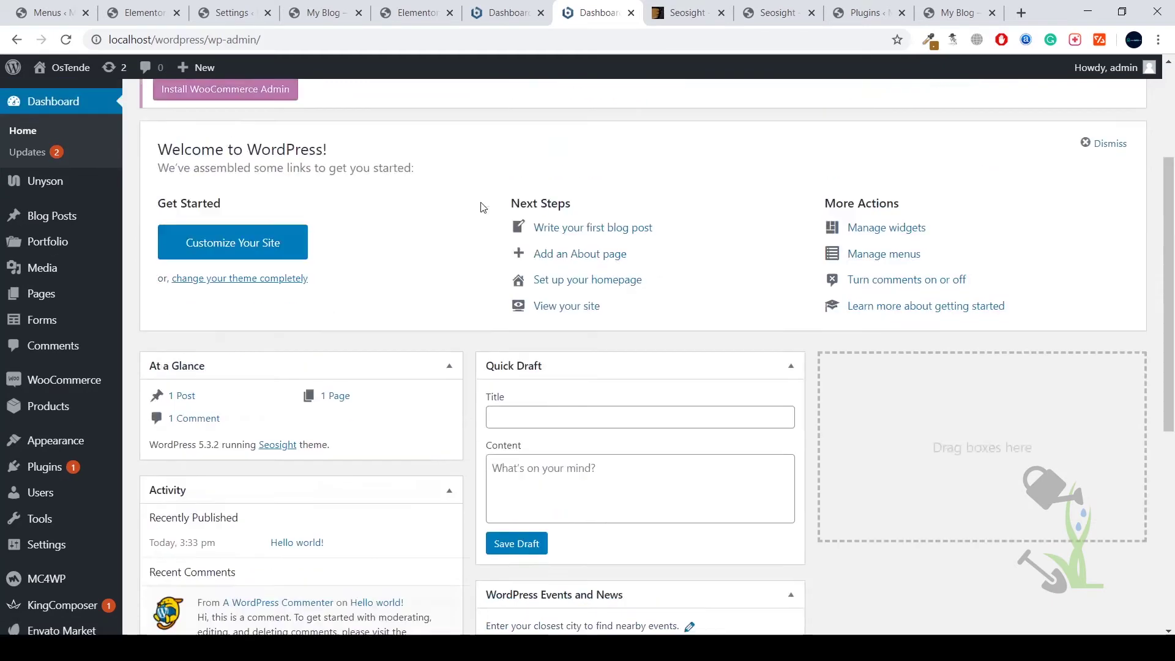
{"action": "scroll", "coordinate": [483, 208], "scroll_direction": "up", "scroll_amount": 3}
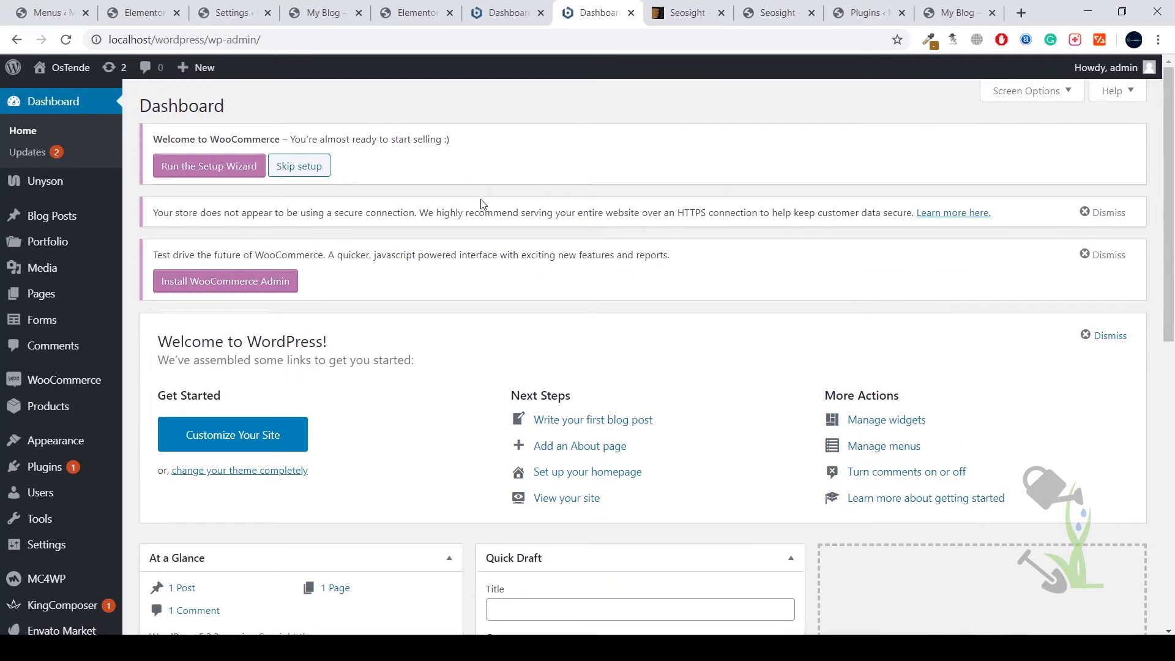
{"action": "scroll", "coordinate": [476, 196], "scroll_direction": "down", "scroll_amount": 1}
{"action": "scroll", "coordinate": [476, 196], "scroll_direction": "down", "scroll_amount": 1}
{"action": "scroll", "coordinate": [409, 238], "scroll_direction": "up", "scroll_amount": 3}
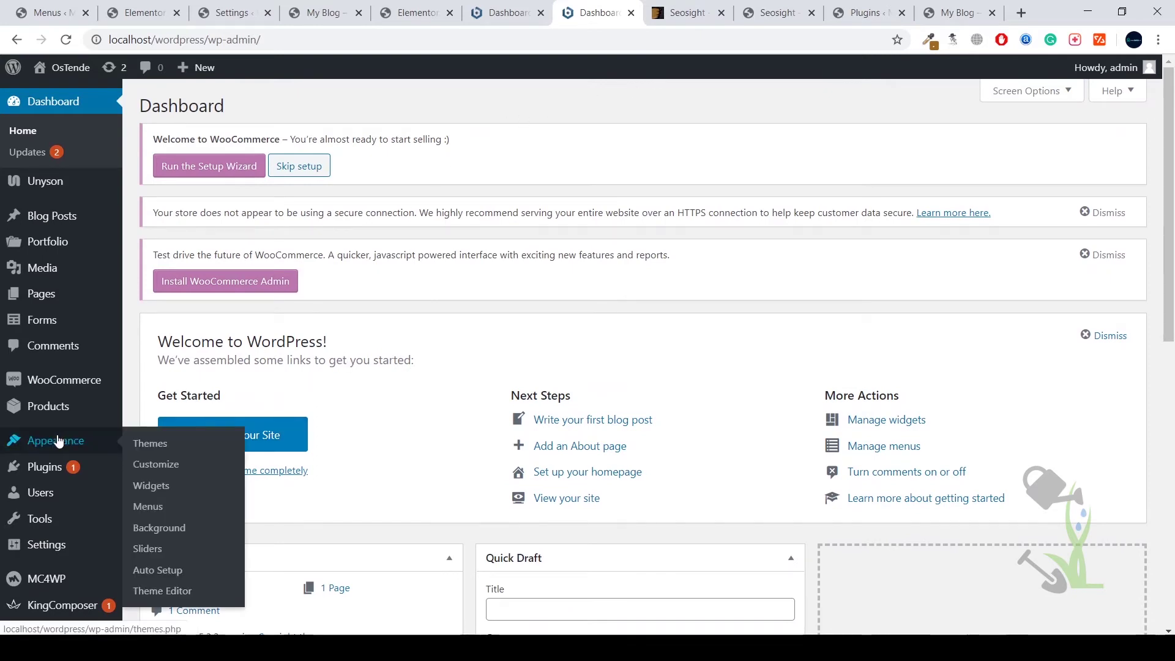
{"action": "scroll", "coordinate": [27, 463], "scroll_direction": "down", "scroll_amount": 5}
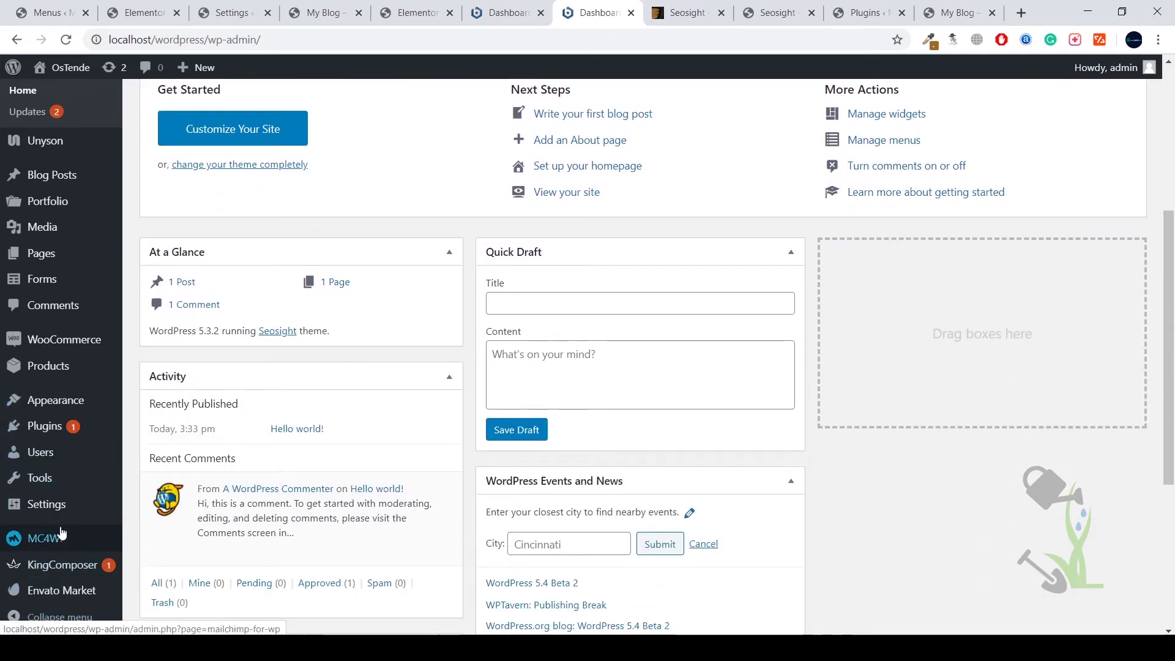
{"action": "mouse_move", "coordinate": [68, 481]}
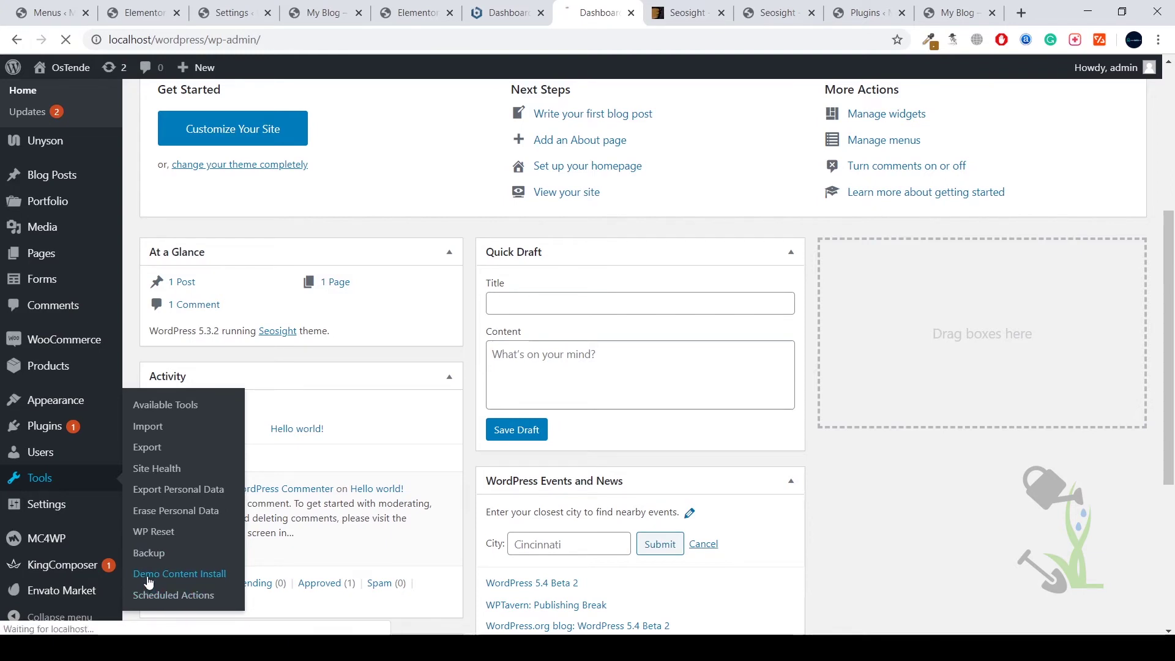
From Tools > Demo Content Install, install the Main demo and accept replacing existing site content
{"action": "left_click", "coordinate": [167, 575]}
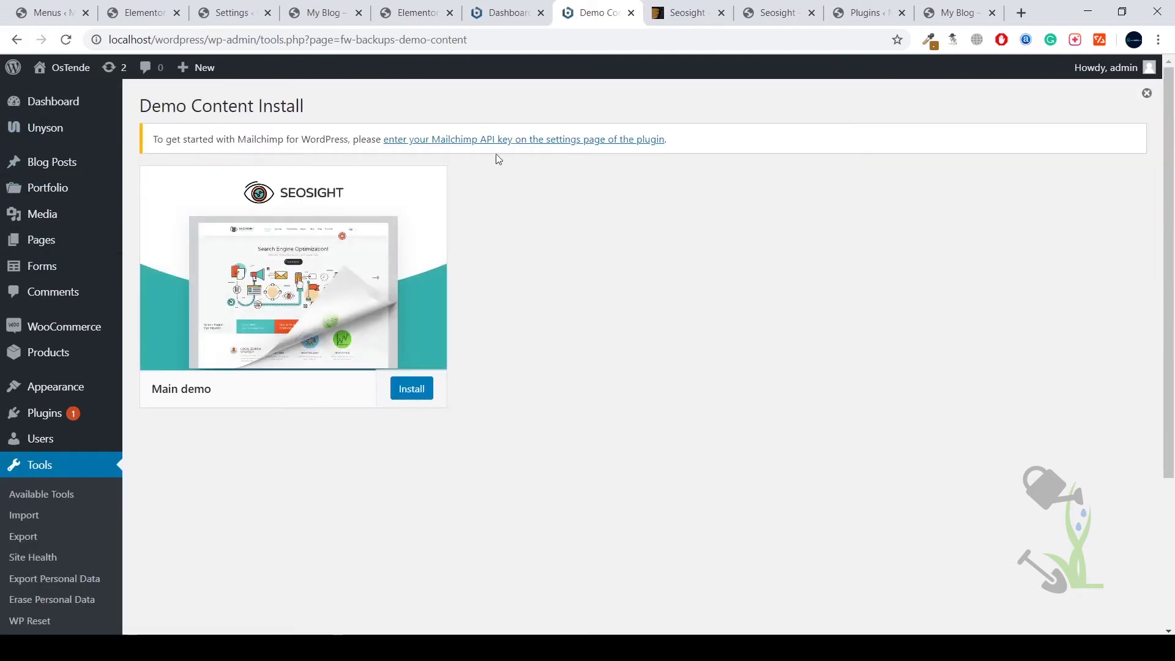
{"action": "mouse_move", "coordinate": [310, 210]}
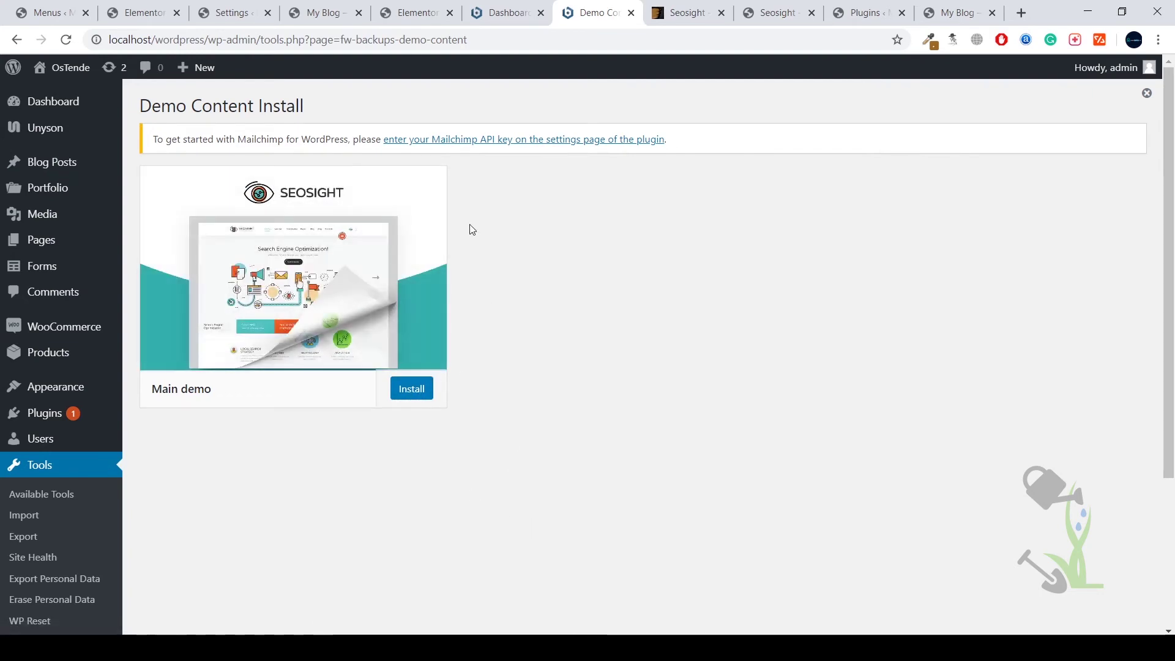
{"action": "left_click", "coordinate": [777, 14]}
{"action": "scroll", "coordinate": [719, 295], "scroll_direction": "down", "scroll_amount": 3}
{"action": "scroll", "coordinate": [719, 295], "scroll_direction": "up", "scroll_amount": 3}
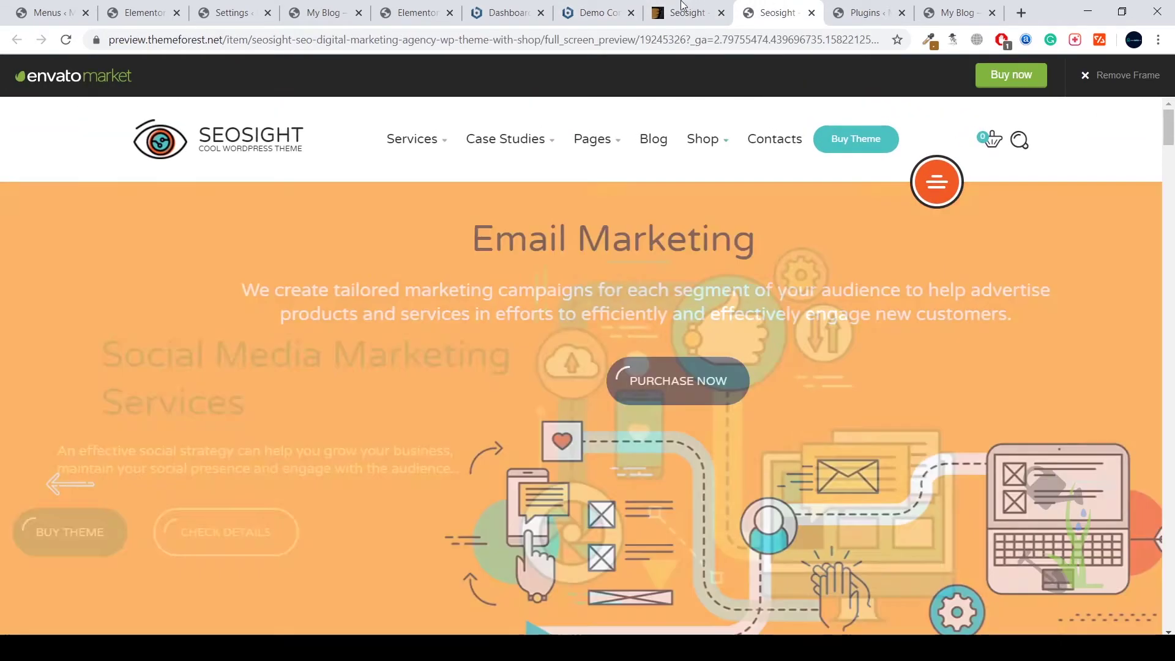
{"action": "left_click", "coordinate": [625, 6]}
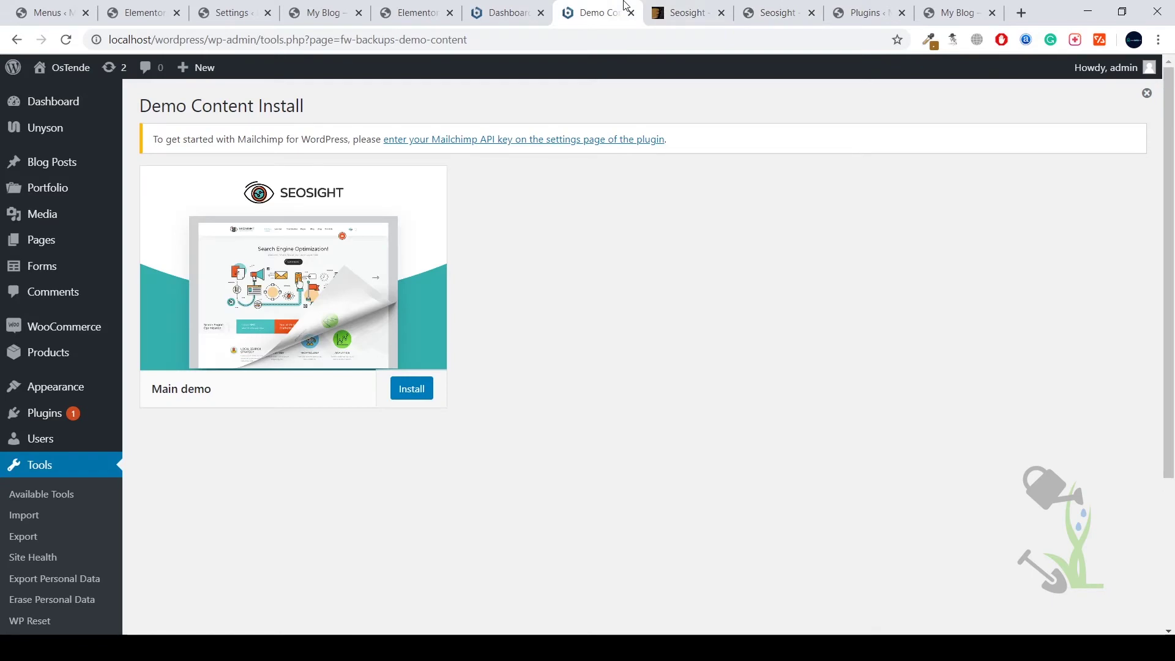
{"action": "left_click", "coordinate": [424, 390]}
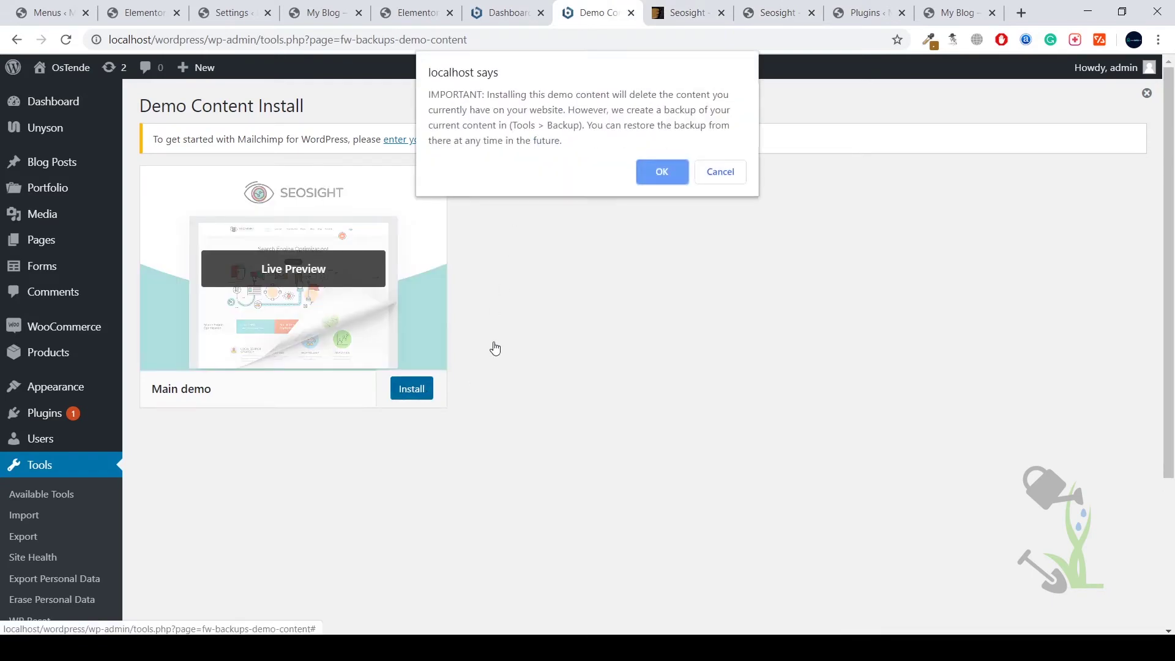
{"action": "left_click", "coordinate": [667, 179]}
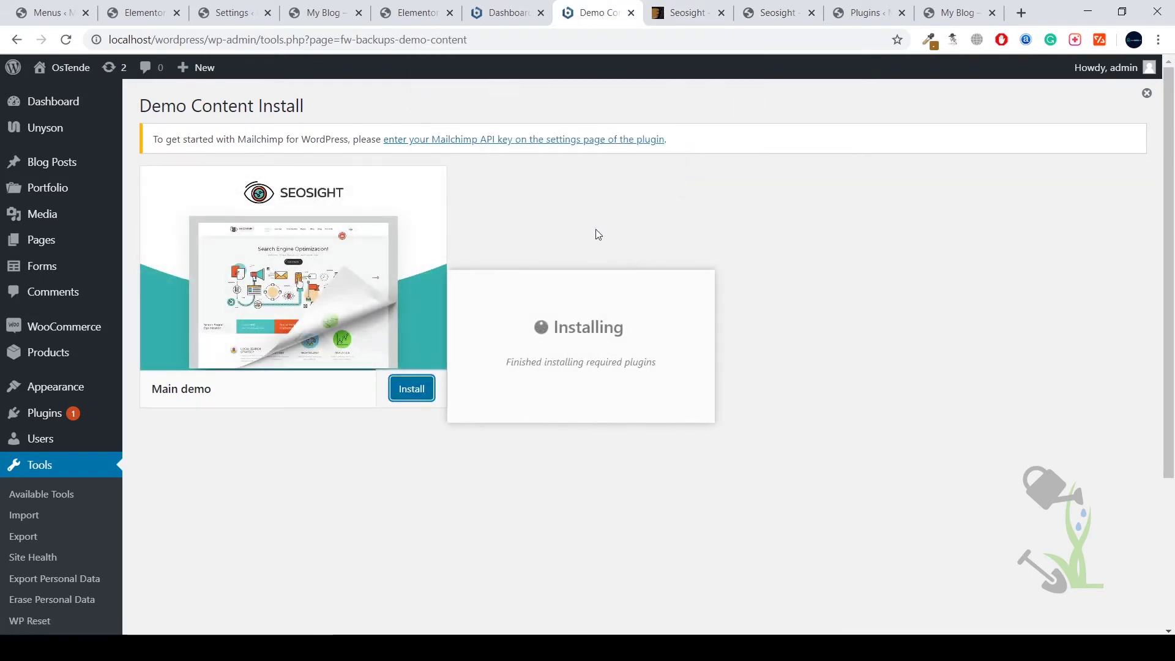